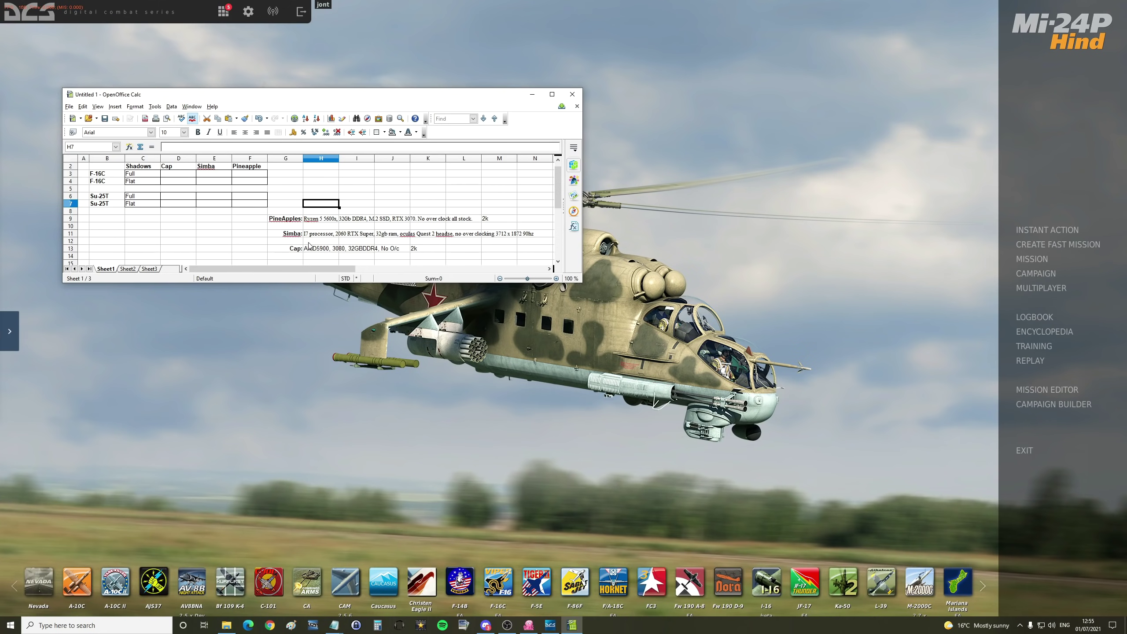
# - Review the tester labels in column G and the PC specifications and resolution listed across row 9 of the spreadsheet
pyautogui.click(292, 249)
pyautogui.click(293, 233)
pyautogui.click(292, 219)
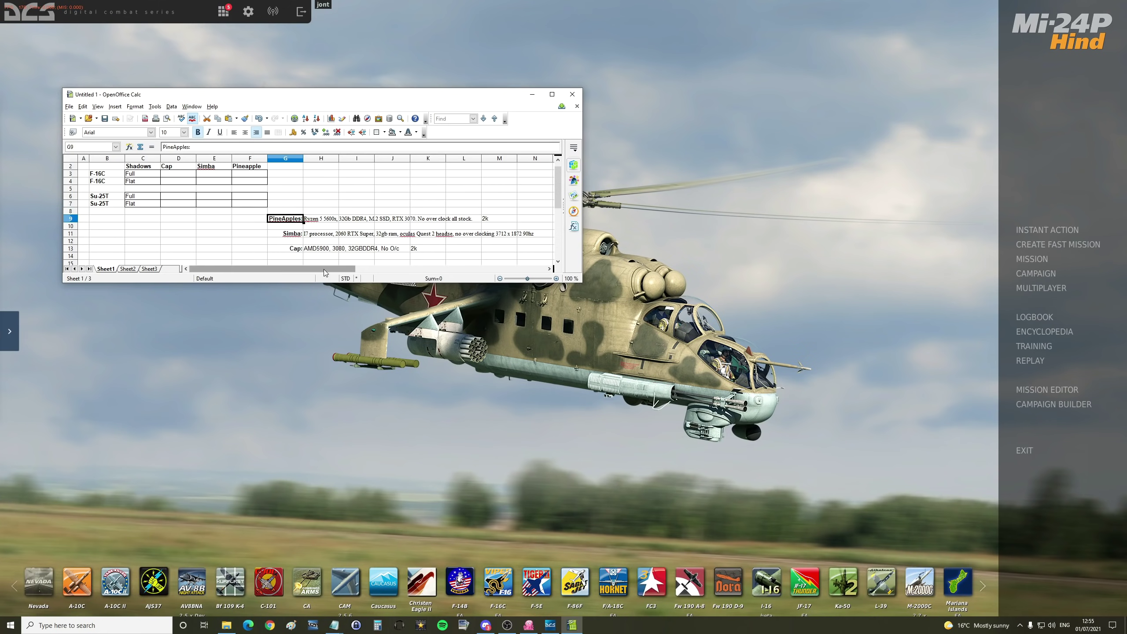
pyautogui.click(289, 234)
pyautogui.click(314, 219)
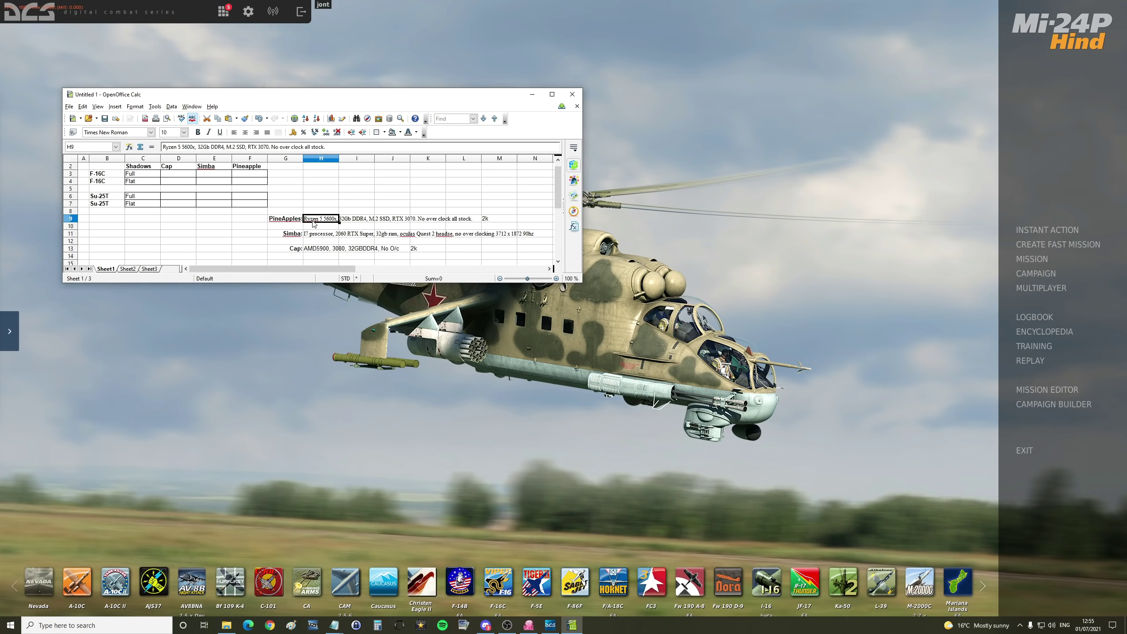
pyautogui.click(348, 223)
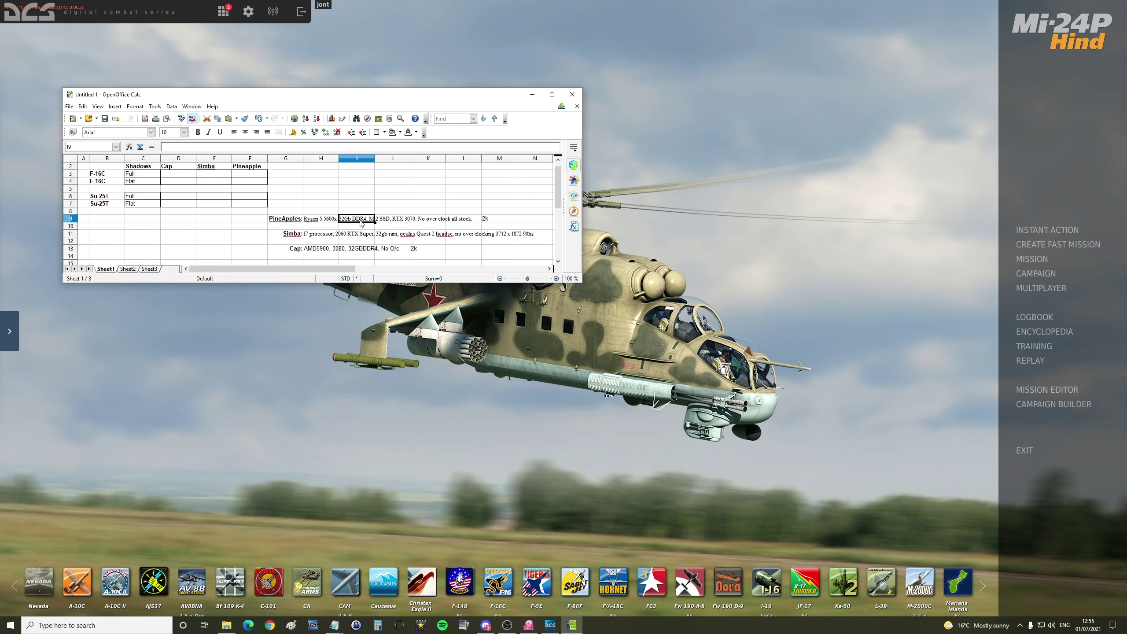
pyautogui.click(383, 222)
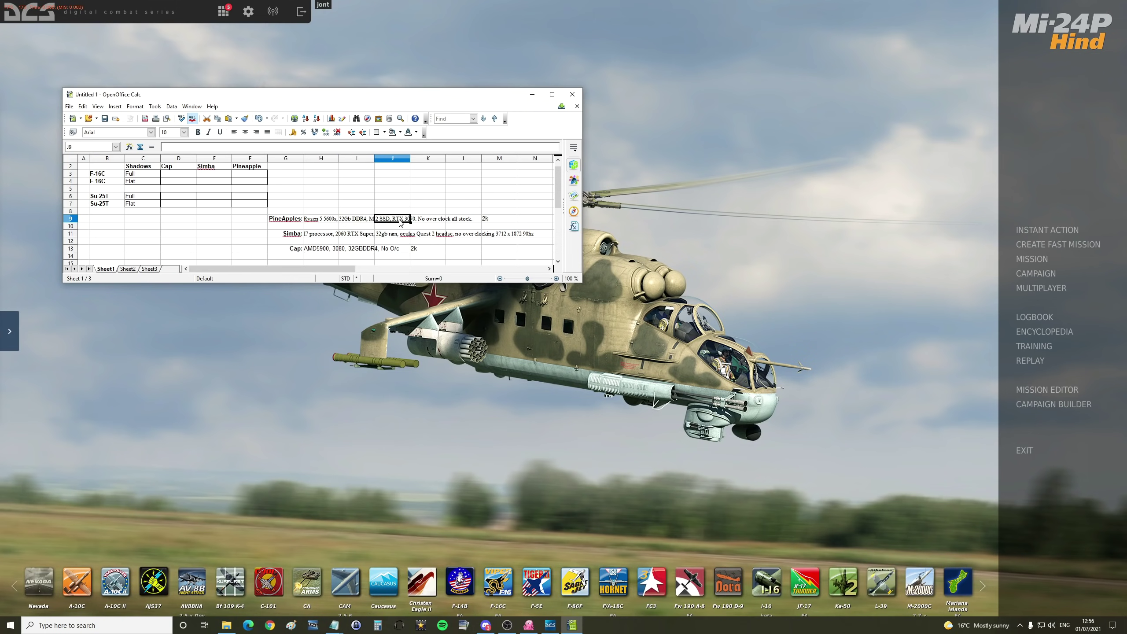
pyautogui.click(425, 222)
pyautogui.click(485, 220)
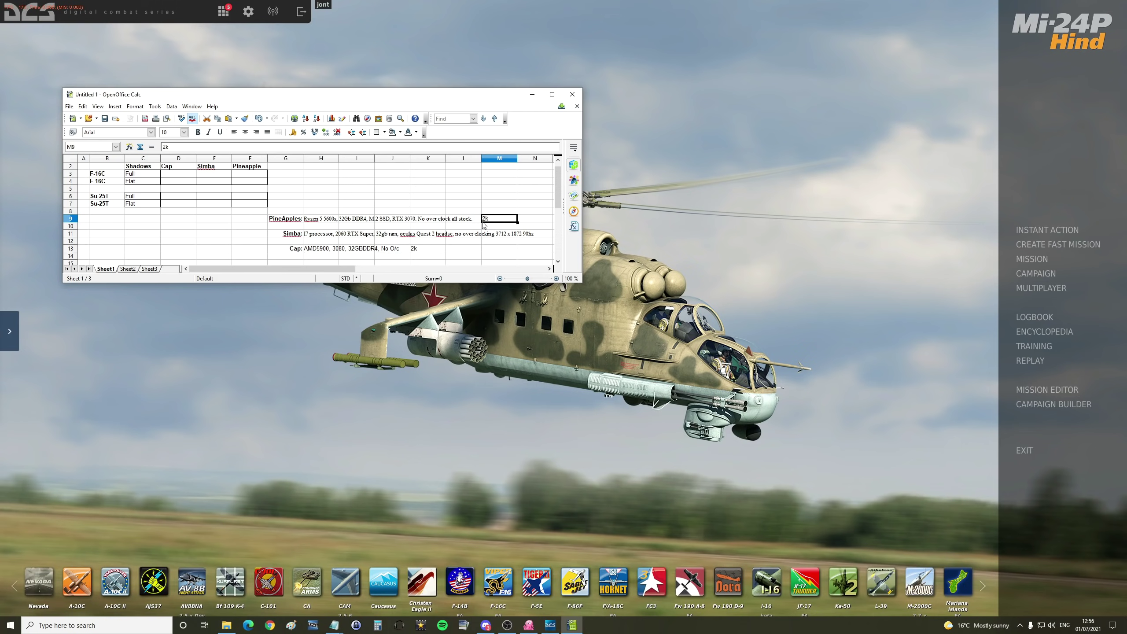
# - Review the processor, graphics card, memory, headset and resolution details listed across row 11 of the spreadsheet
pyautogui.click(293, 234)
pyautogui.click(320, 234)
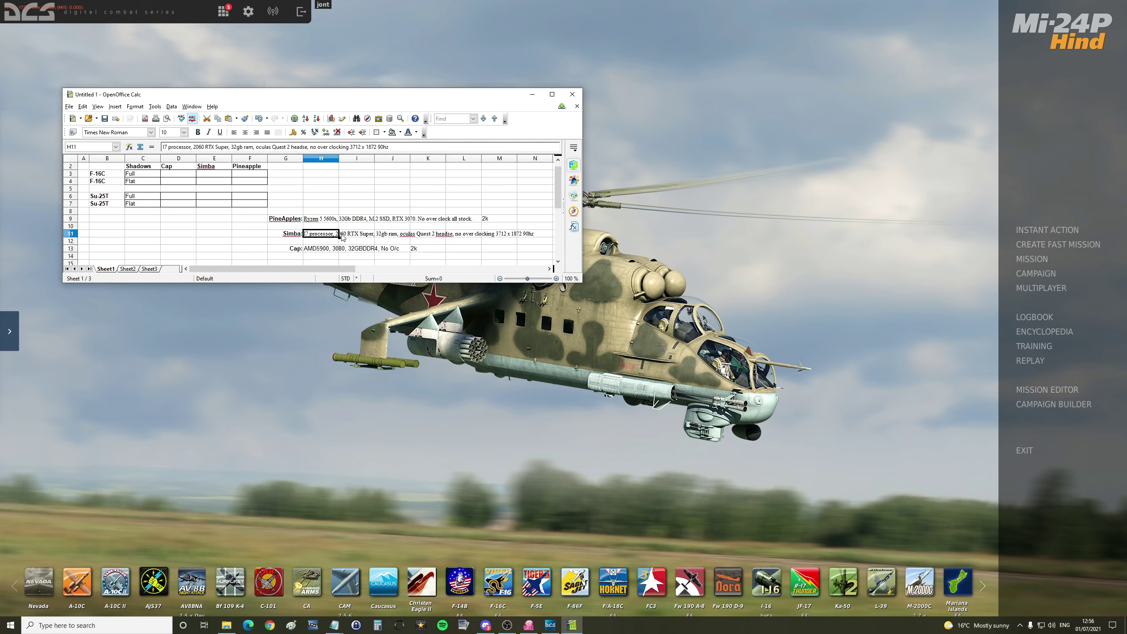
pyautogui.click(342, 236)
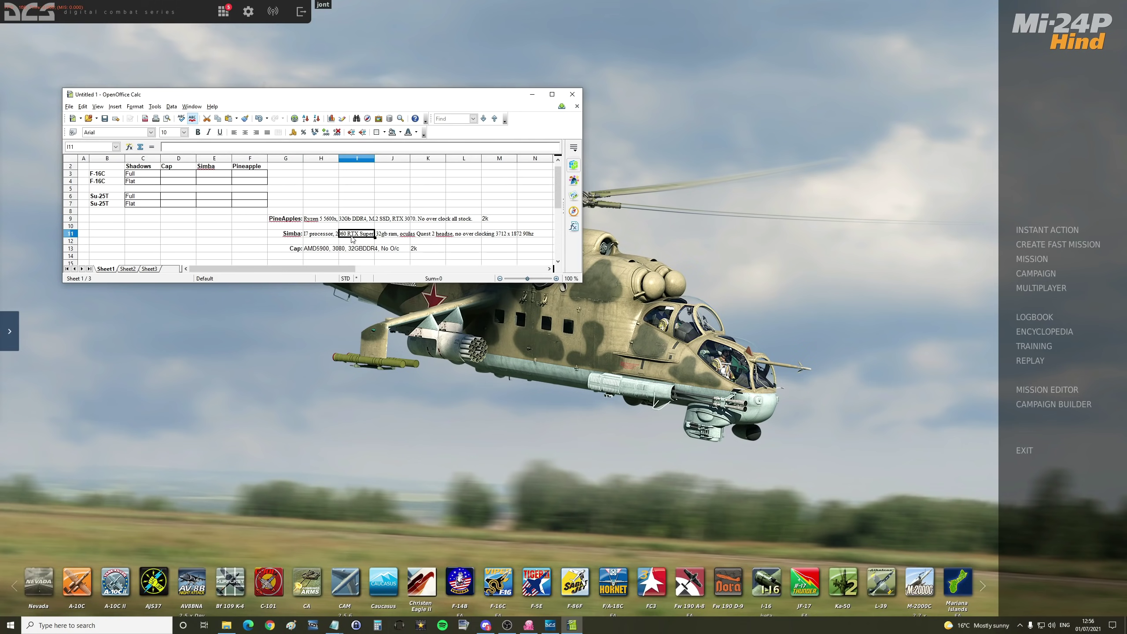
pyautogui.click(385, 239)
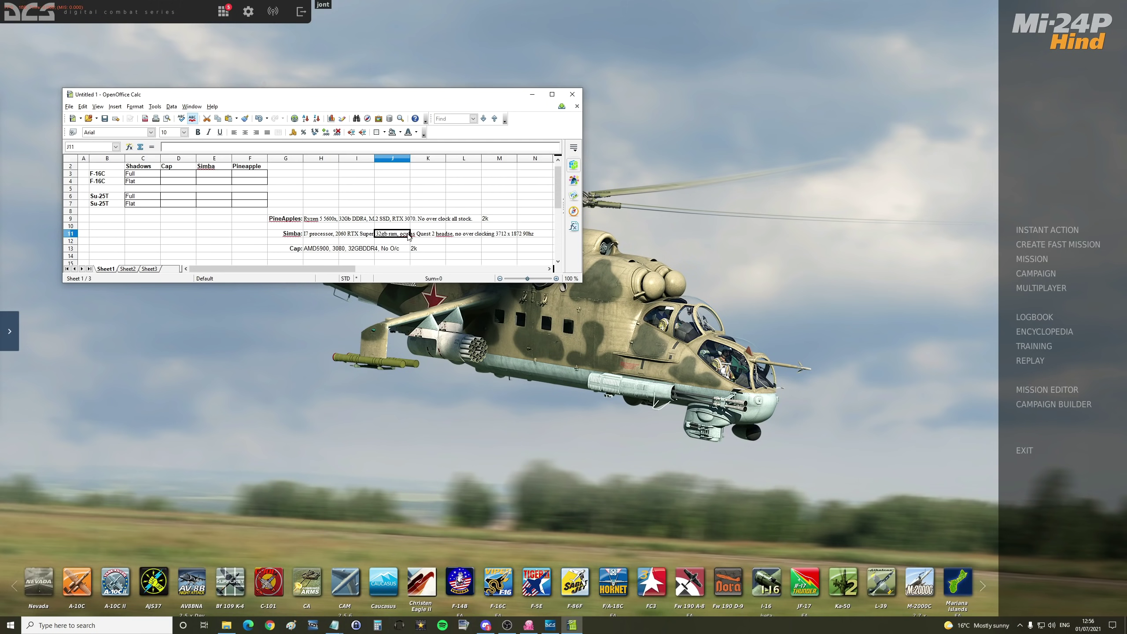
pyautogui.click(455, 238)
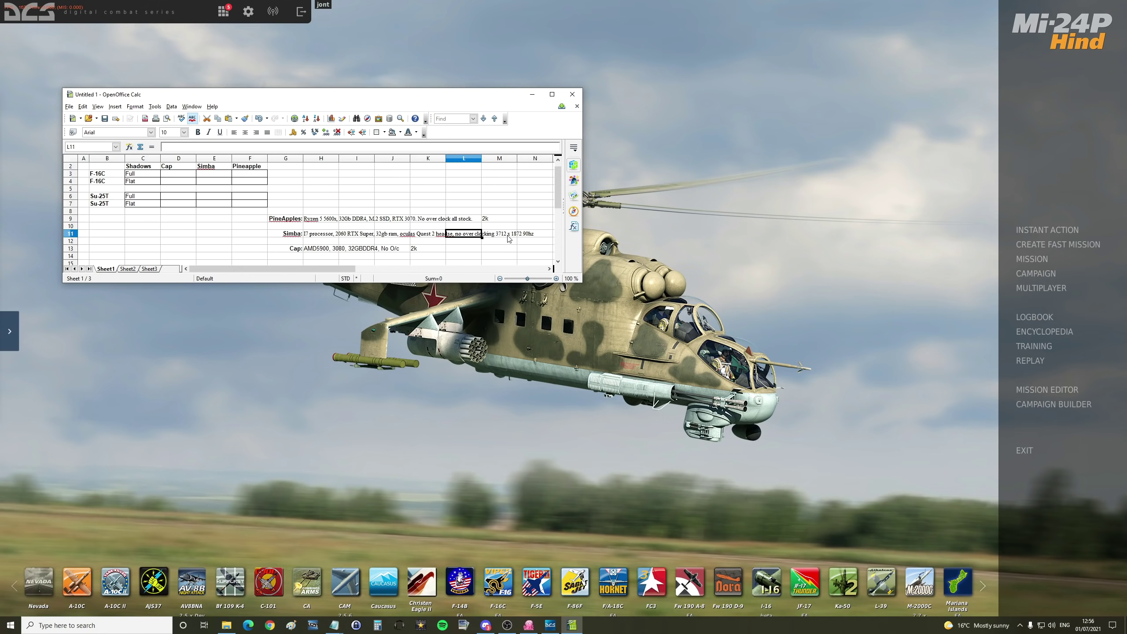
pyautogui.click(522, 239)
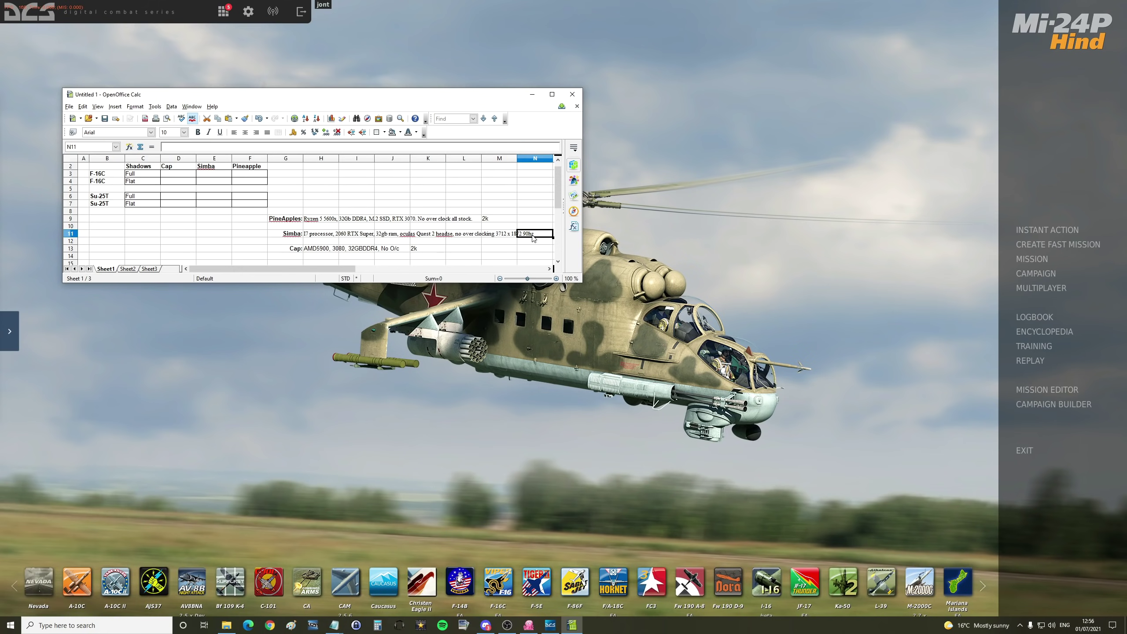
# - Review the PC specifications and resolution across row 13, and compare the three tester rows in column G
pyautogui.click(276, 249)
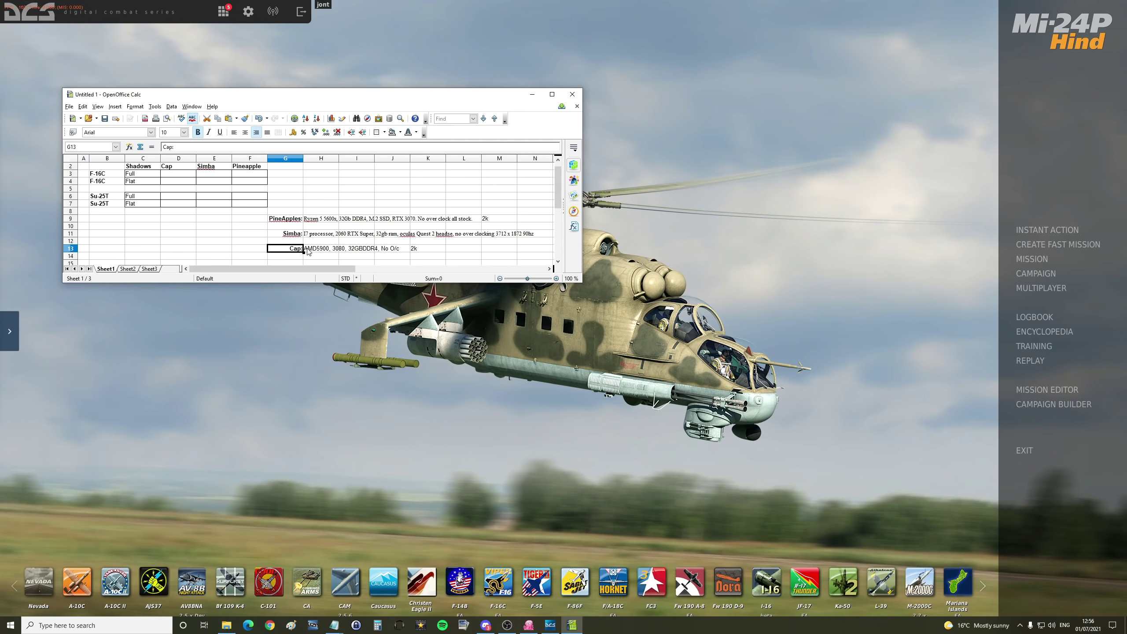
pyautogui.click(310, 251)
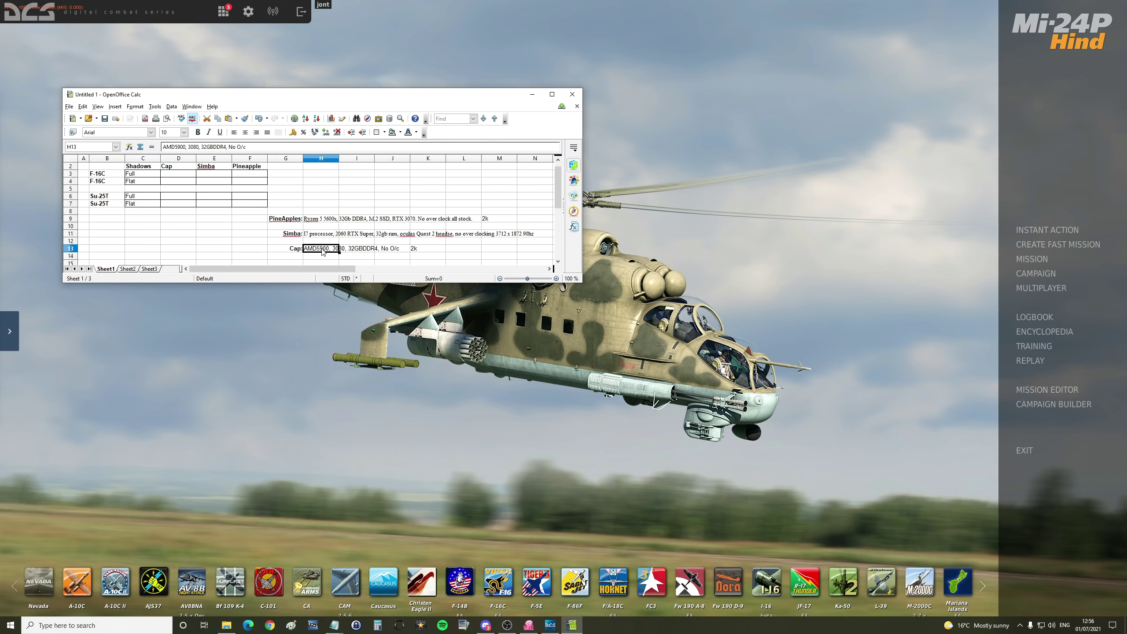
pyautogui.click(356, 252)
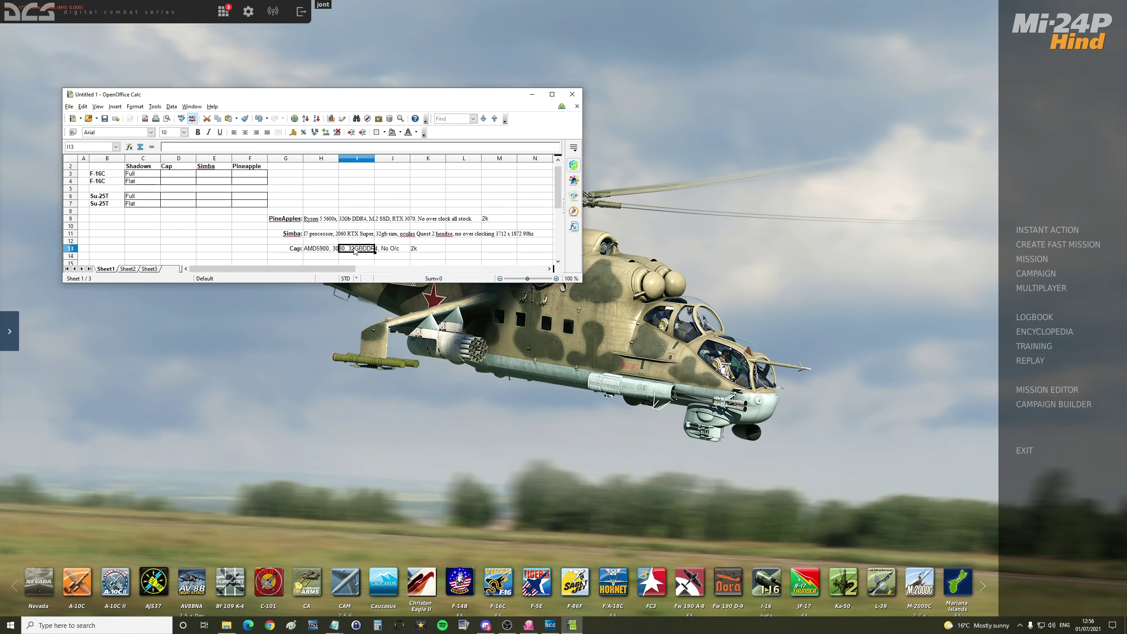
pyautogui.click(384, 251)
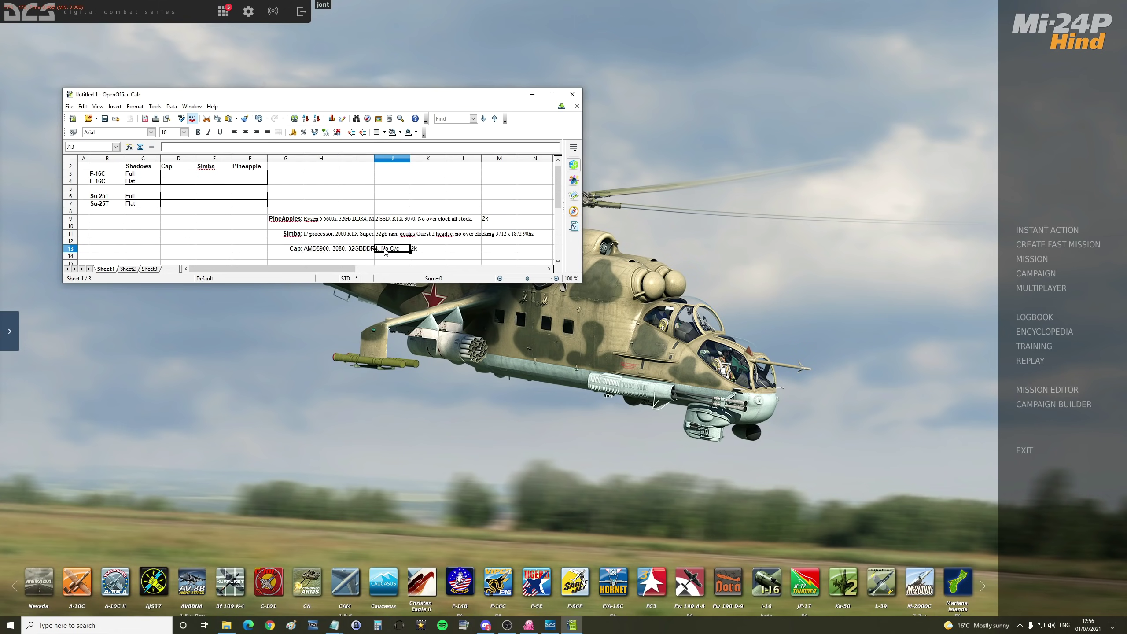
pyautogui.click(425, 252)
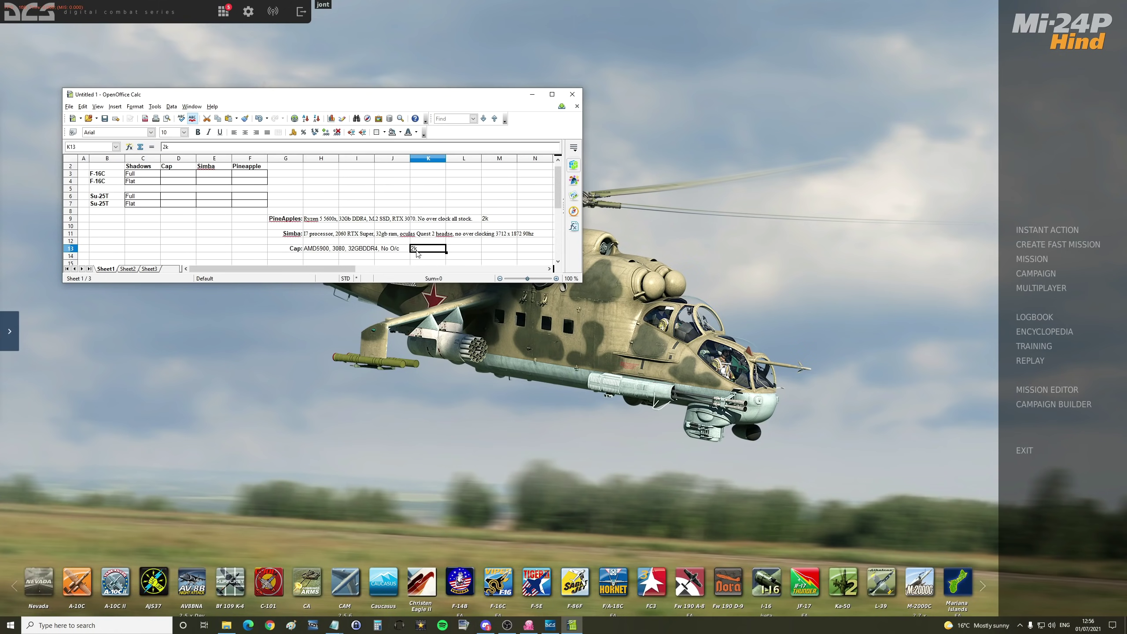
pyautogui.click(290, 249)
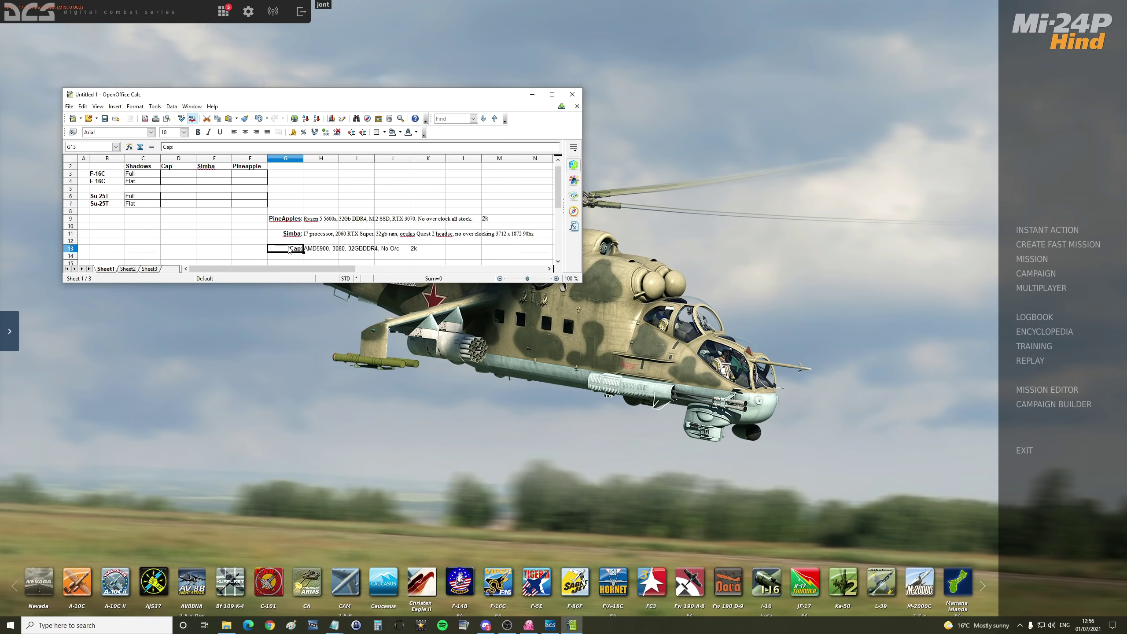
pyautogui.click(292, 235)
pyautogui.click(296, 220)
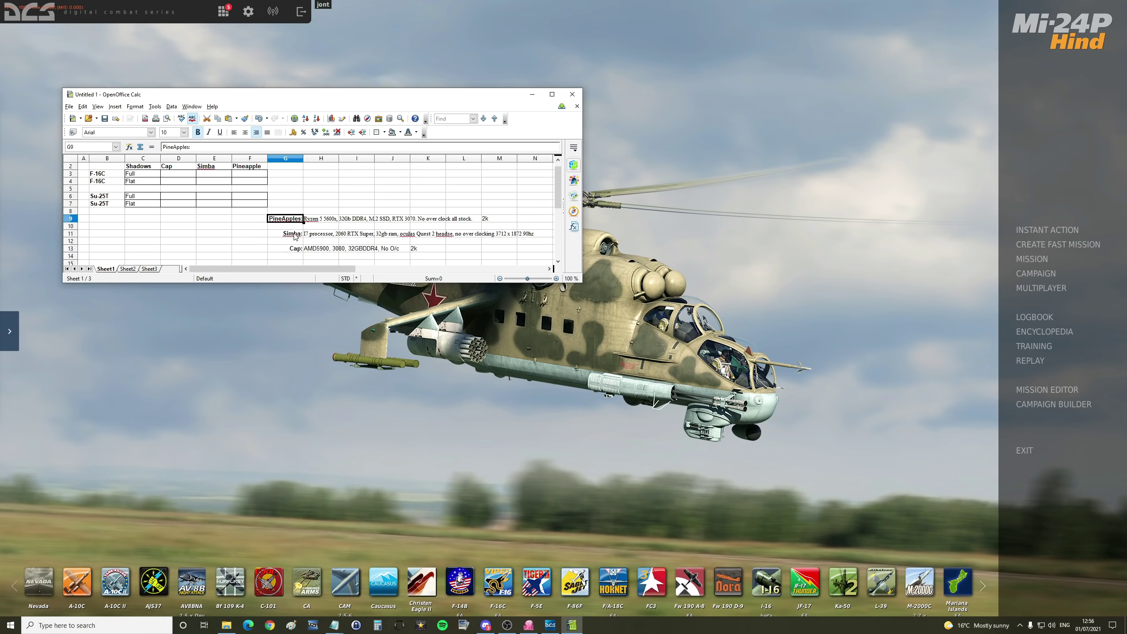
pyautogui.click(295, 235)
pyautogui.click(294, 249)
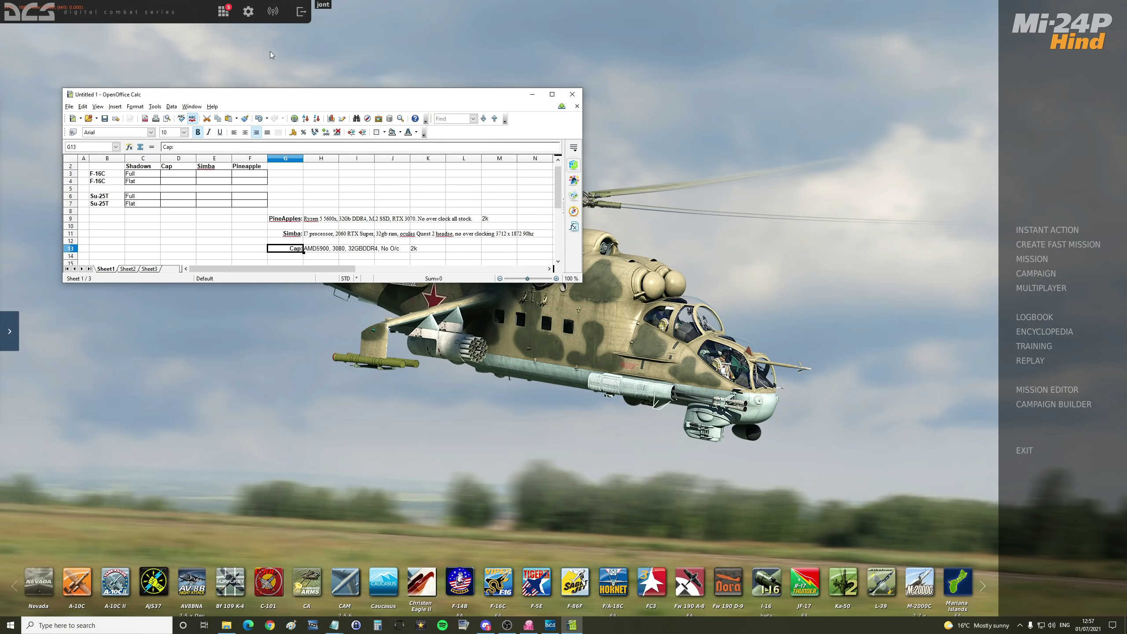
# - Switch to DCS and review the choices for Shadows and Terrain Object Shadows in the system options, accepting the dialog when done
pyautogui.click(251, 15)
pyautogui.click(248, 12)
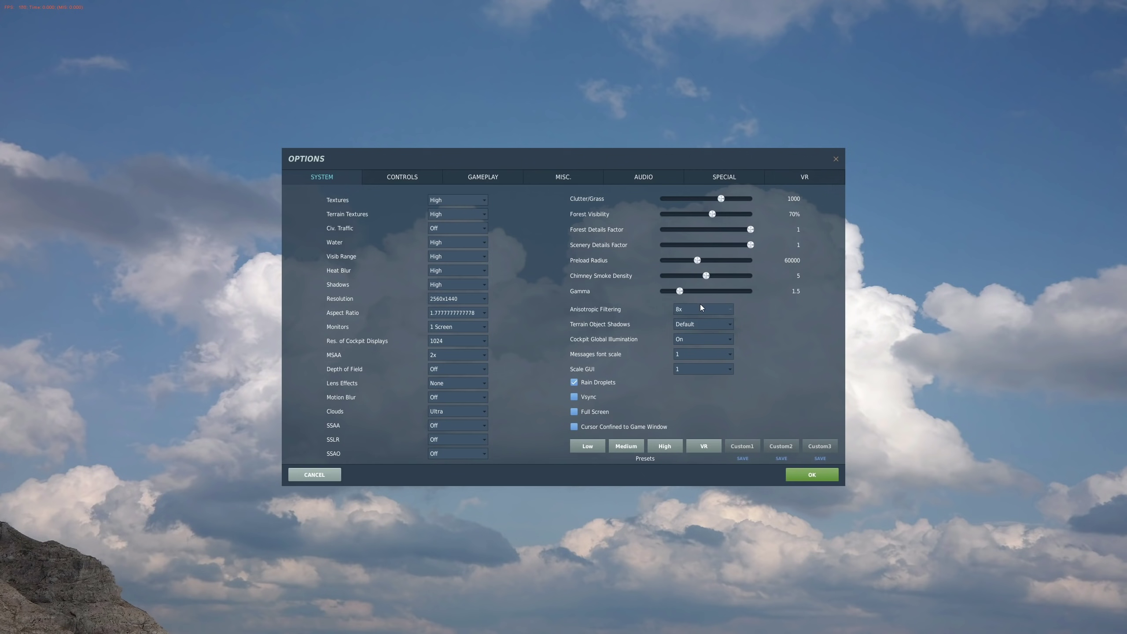
pyautogui.click(457, 284)
pyautogui.click(458, 284)
pyautogui.click(713, 324)
pyautogui.click(483, 286)
pyautogui.click(484, 284)
pyautogui.click(733, 324)
pyautogui.click(733, 324)
pyautogui.click(799, 479)
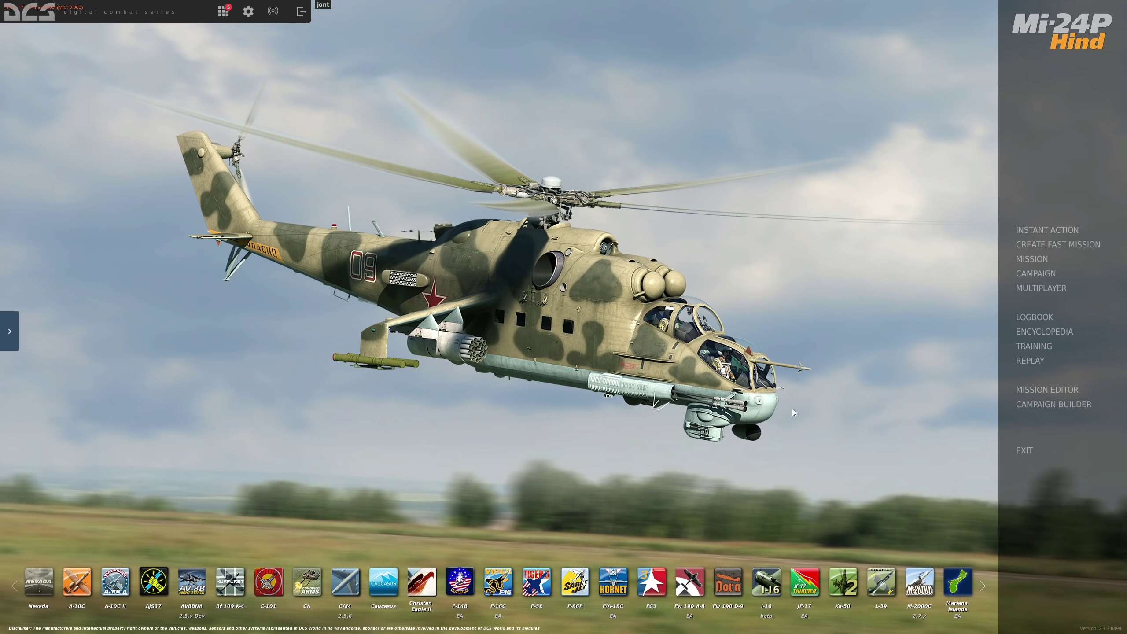
# - Open the mission "Marianas FPS rev 1.miz" in the Mission Editor
pyautogui.click(1054, 389)
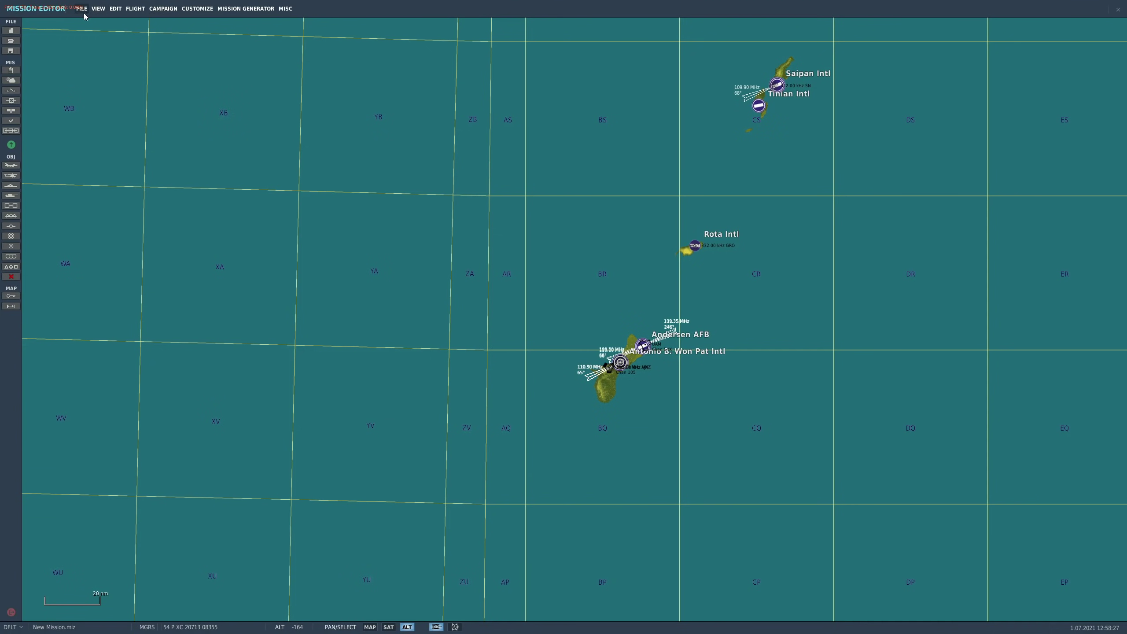
pyautogui.click(82, 8)
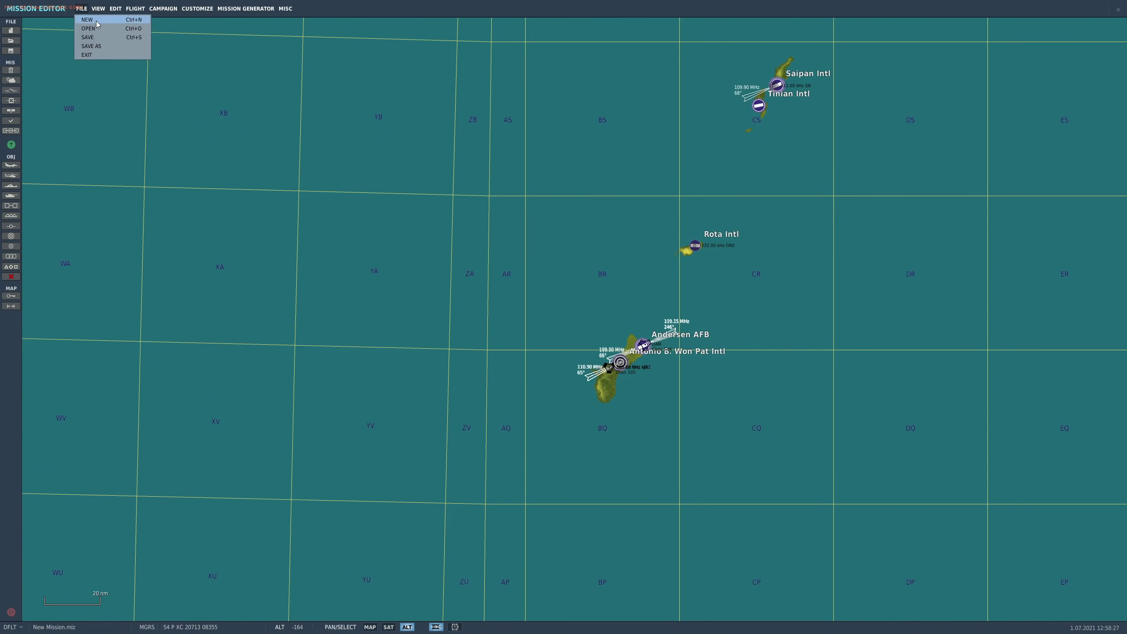
pyautogui.click(91, 28)
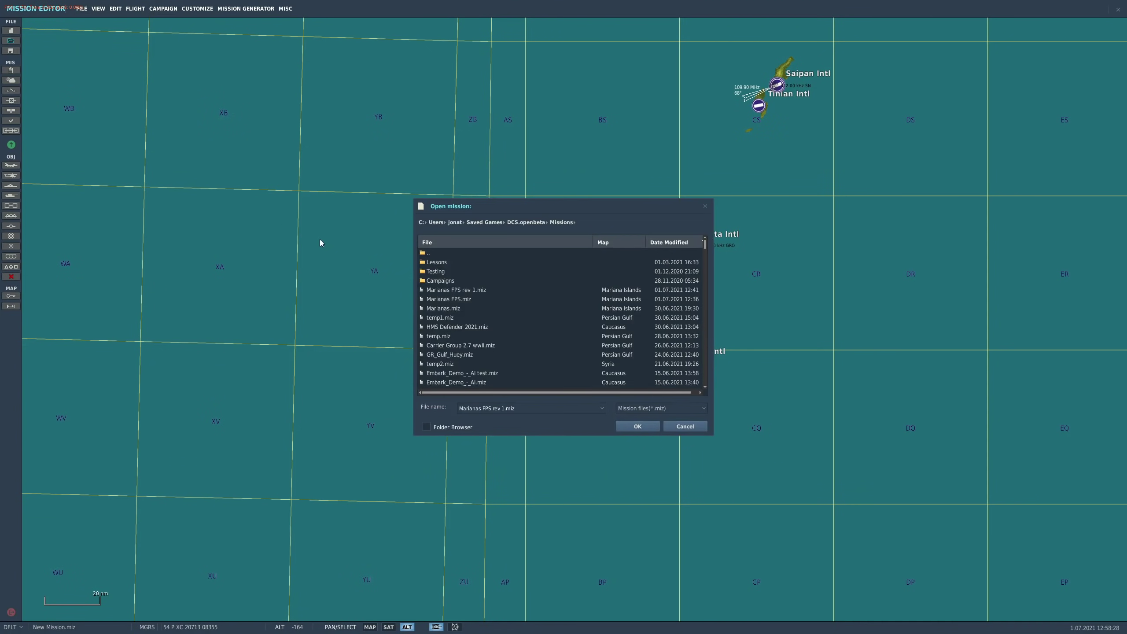
pyautogui.click(437, 291)
pyautogui.click(637, 426)
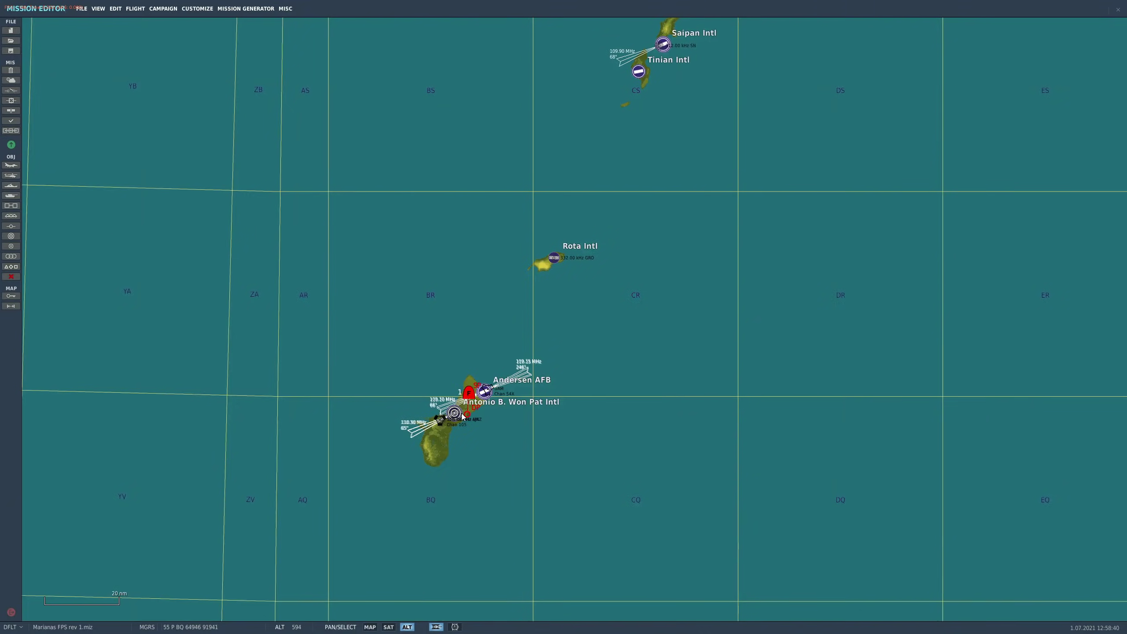
# - Examine the placement and group settings of the two aircraft southwest of Andersen AFB on the mission map
pyautogui.scroll(5, 470, 402)
pyautogui.scroll(3, 470, 402)
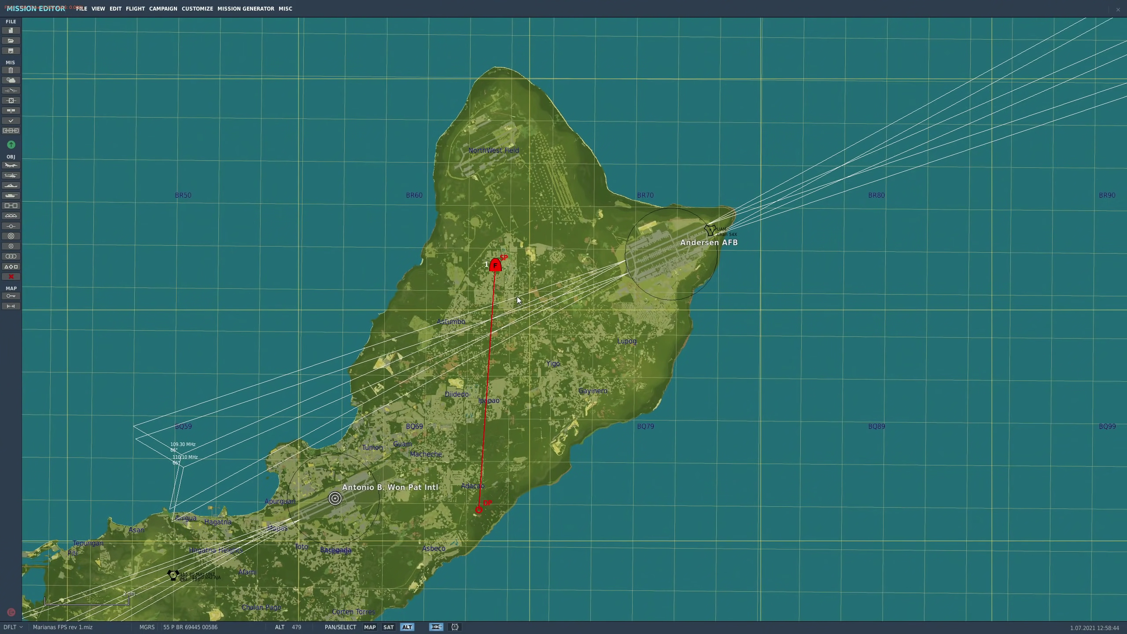
pyautogui.scroll(1, 499, 276)
pyautogui.scroll(5, 499, 276)
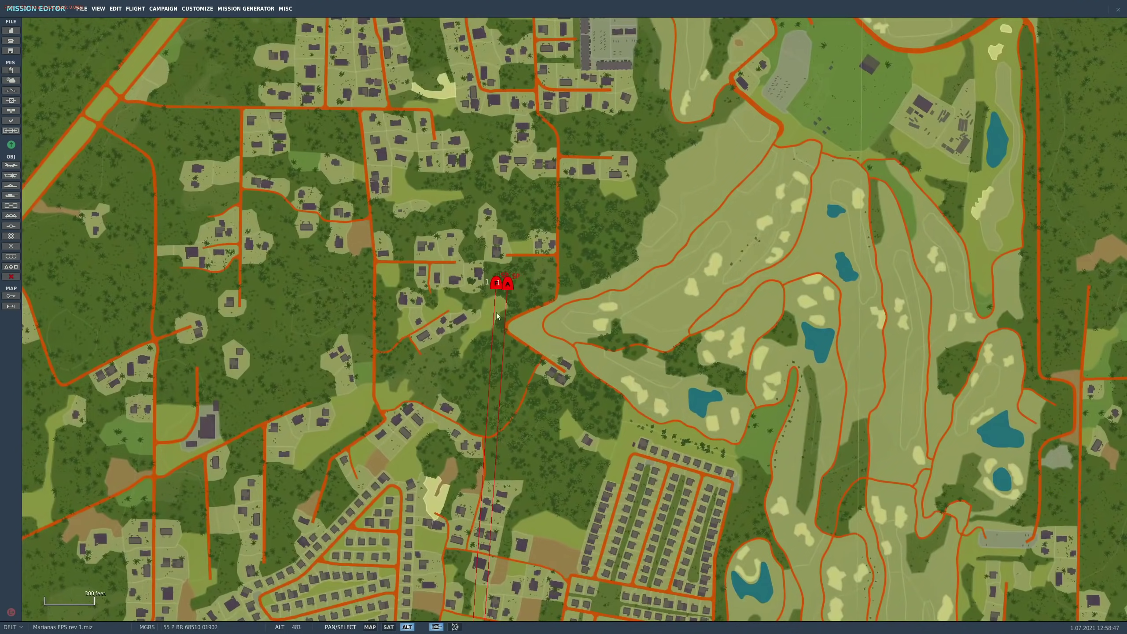
pyautogui.click(508, 284)
pyautogui.scroll(3, 509, 285)
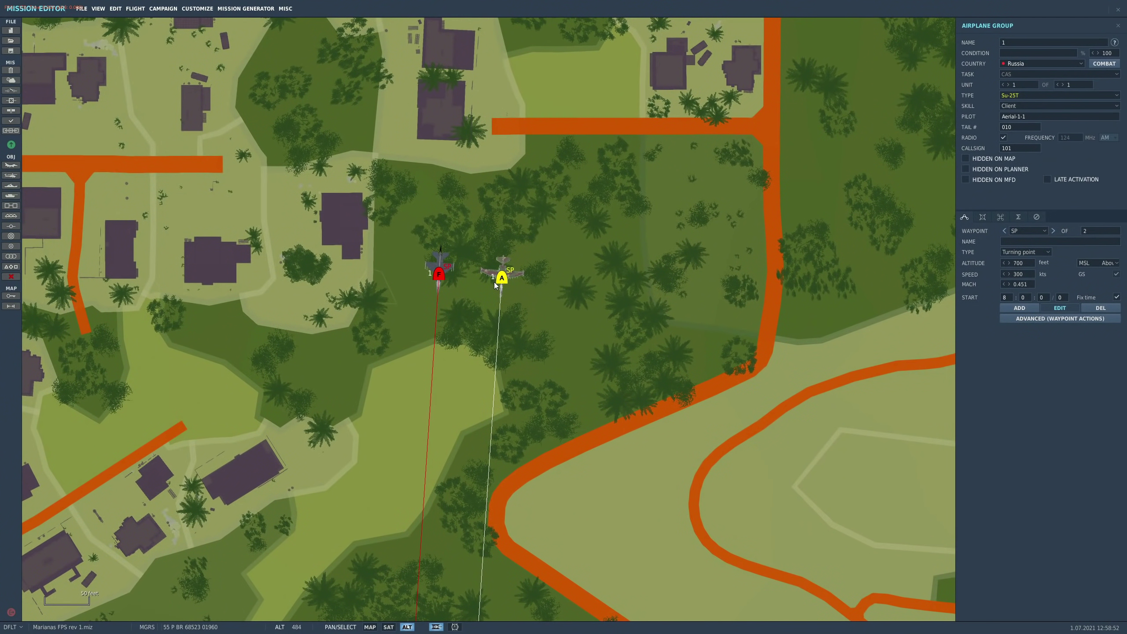
pyautogui.scroll(1, 428, 283)
pyautogui.click(449, 267)
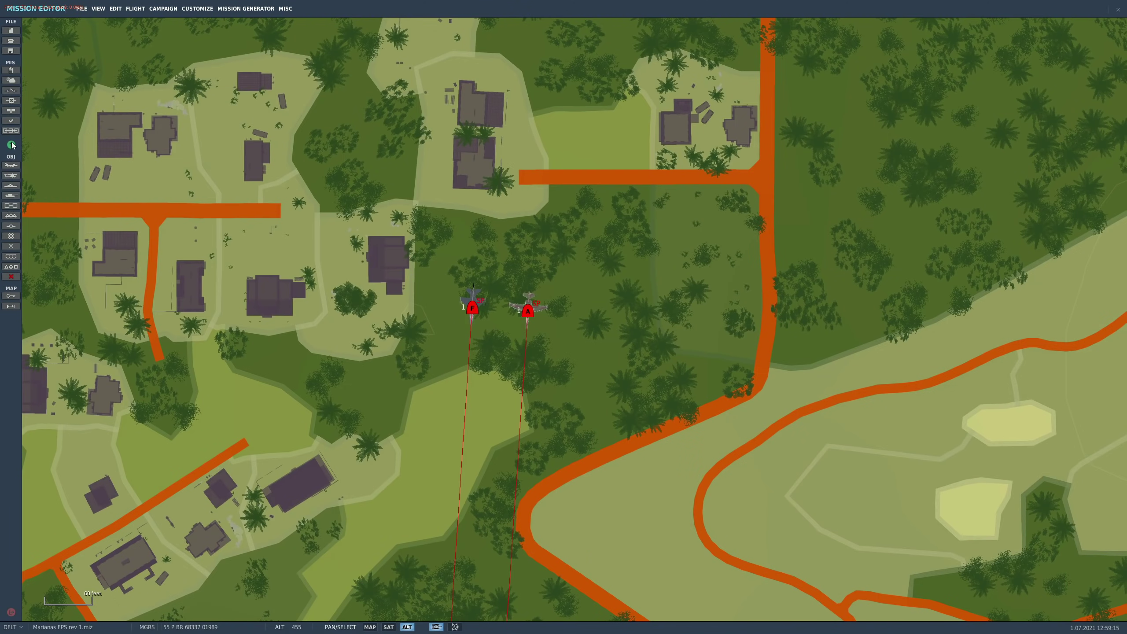
# - Check the mission options and the time and weather settings of the mission
pyautogui.click(11, 121)
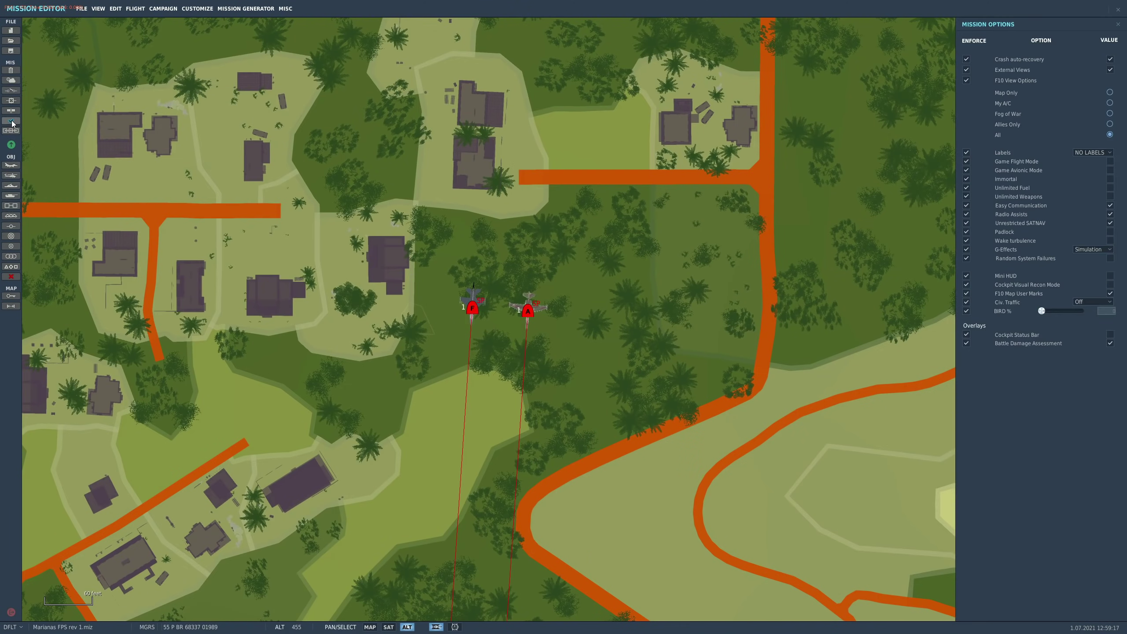
pyautogui.click(11, 120)
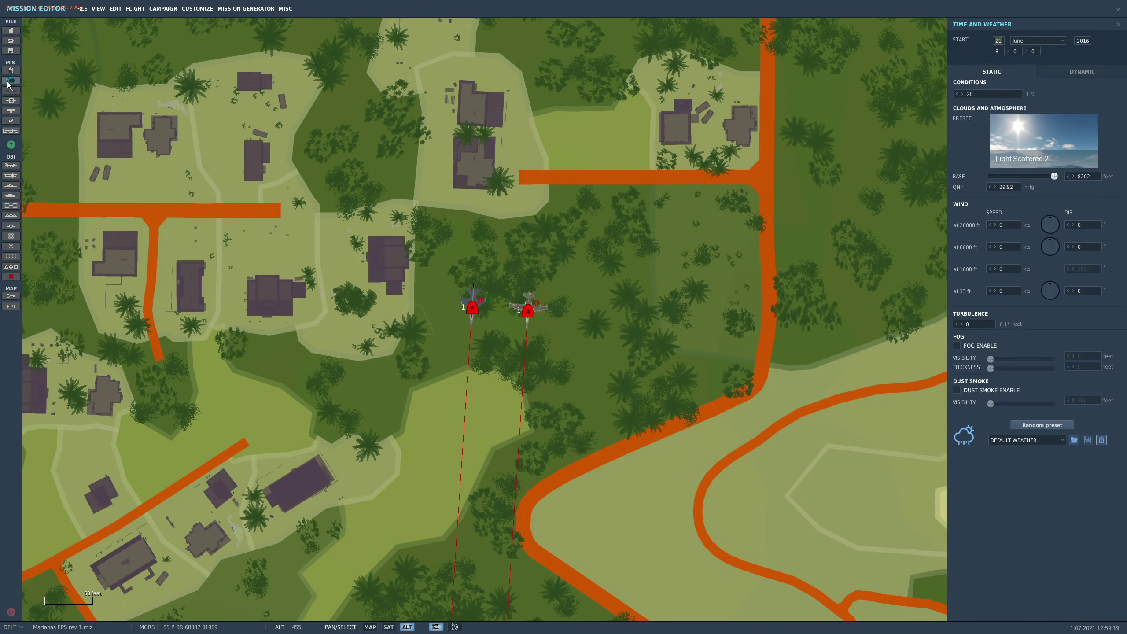
pyautogui.click(8, 83)
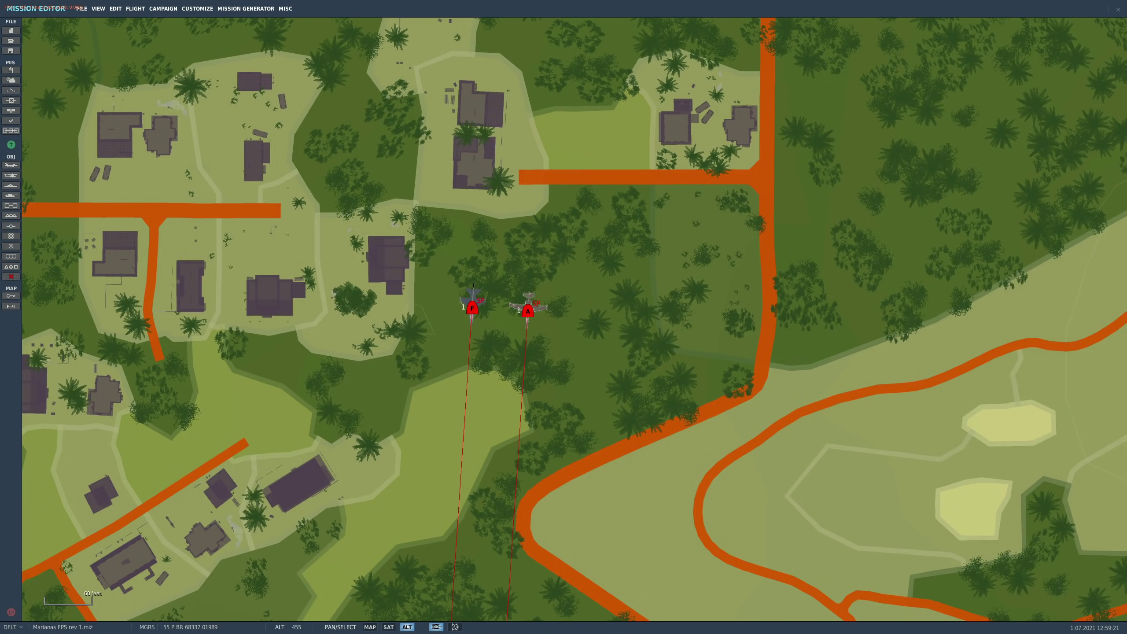
# - Launch the mission from the editor and take the pilot role in the F-16CM bl.50
pyautogui.click(11, 147)
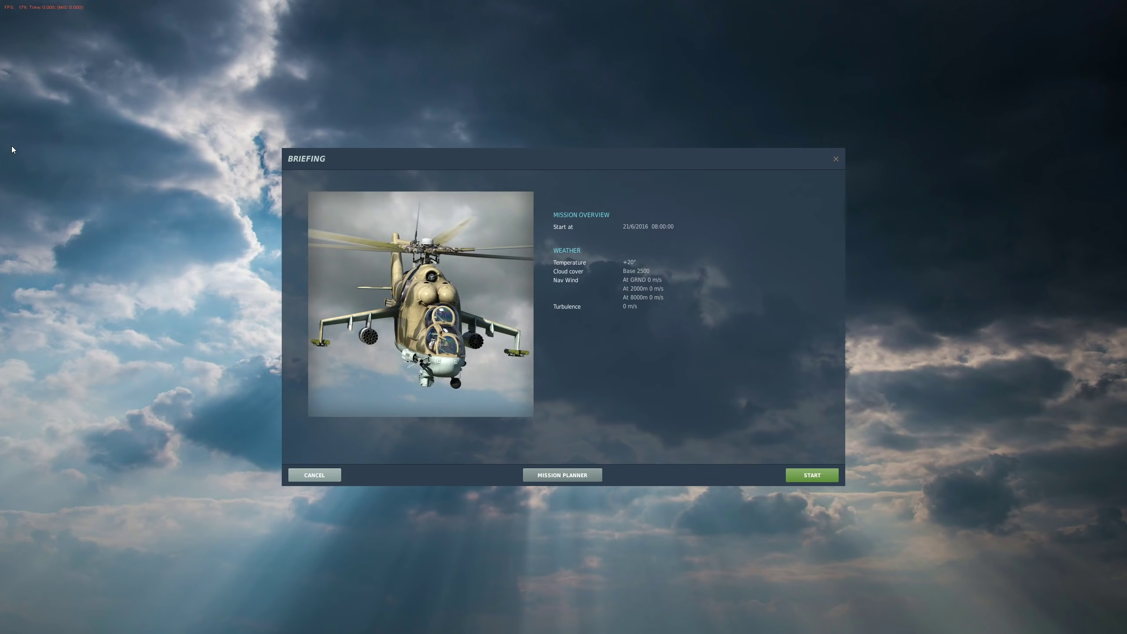
pyautogui.click(806, 477)
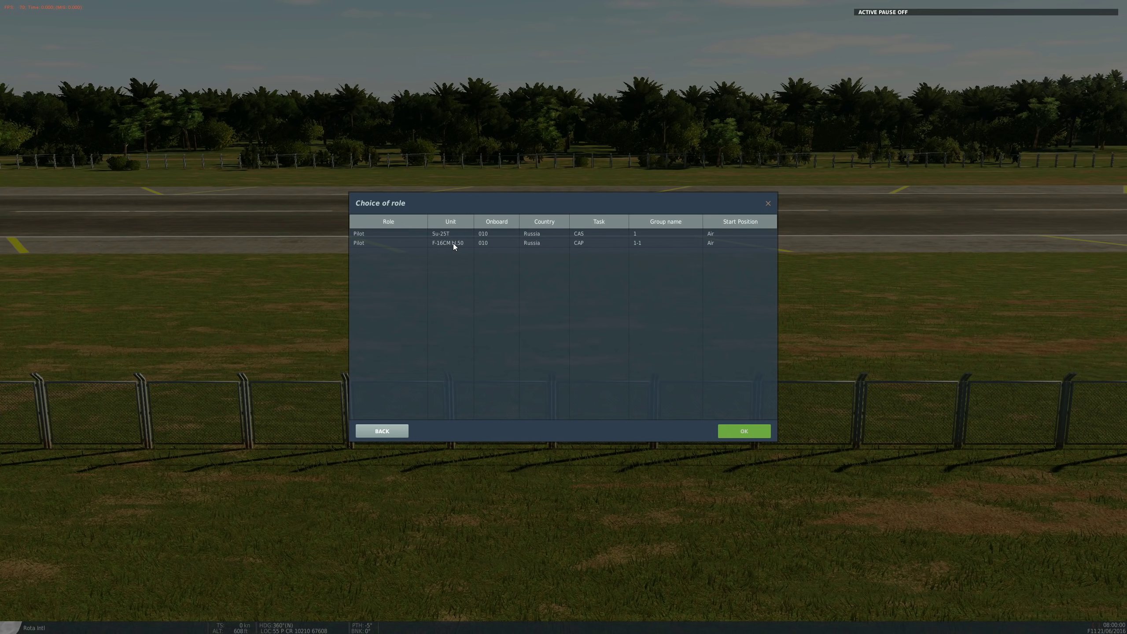
pyautogui.click(453, 243)
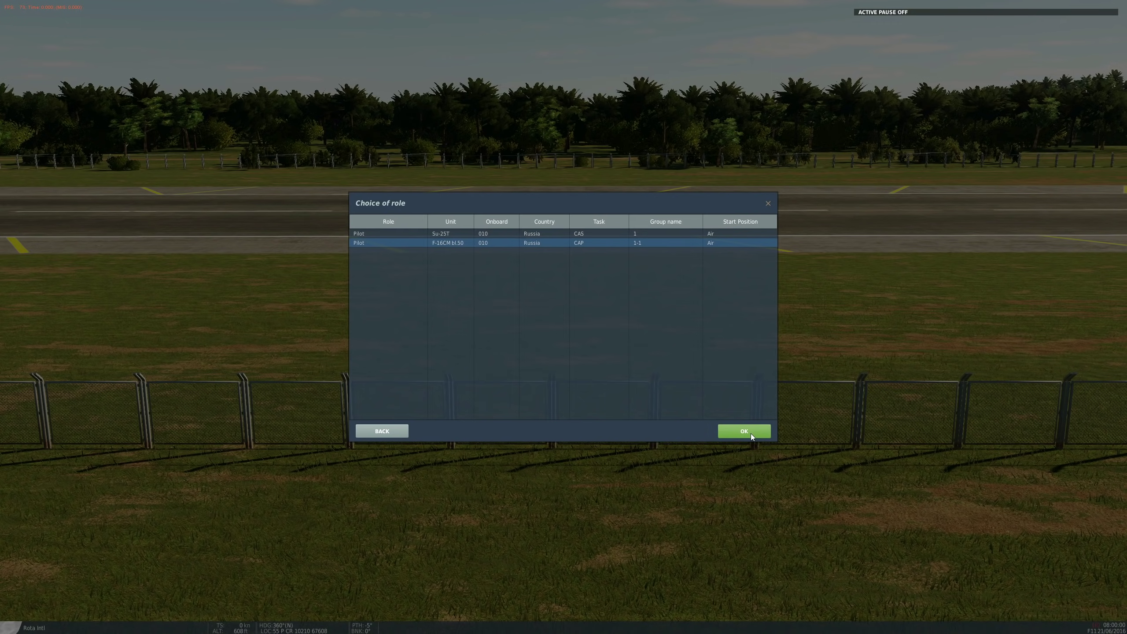
pyautogui.click(746, 432)
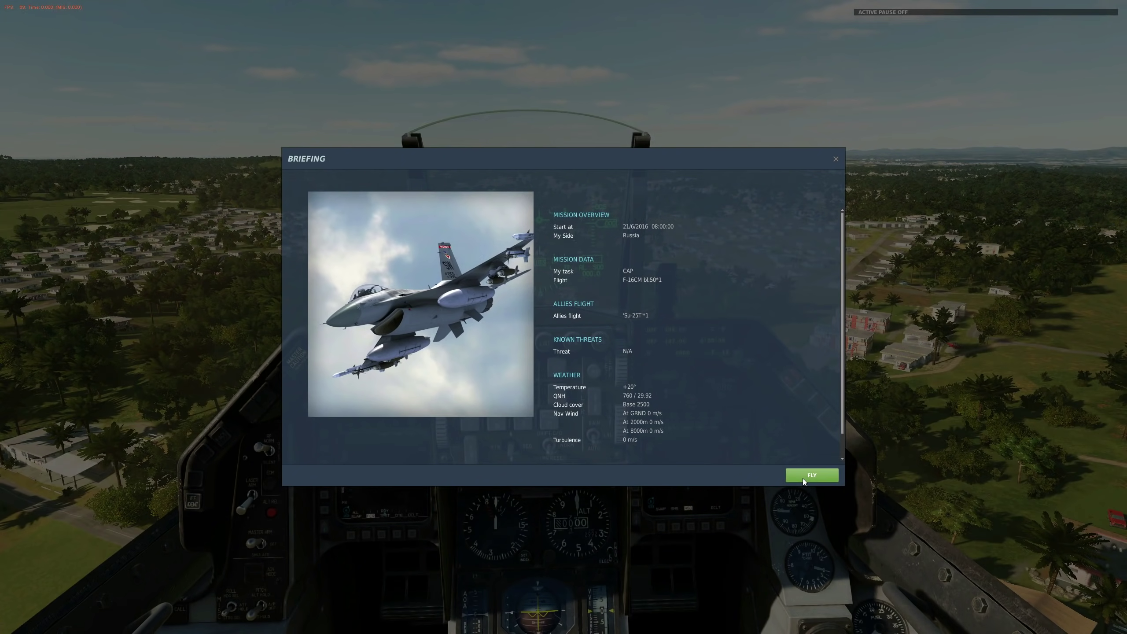
# - Start the F-16C flight and, in the OpenOffice Calc sheet, enter its full-shadow frame rates: Cap 50, Simba 19, Pineapple 42
pyautogui.click(802, 478)
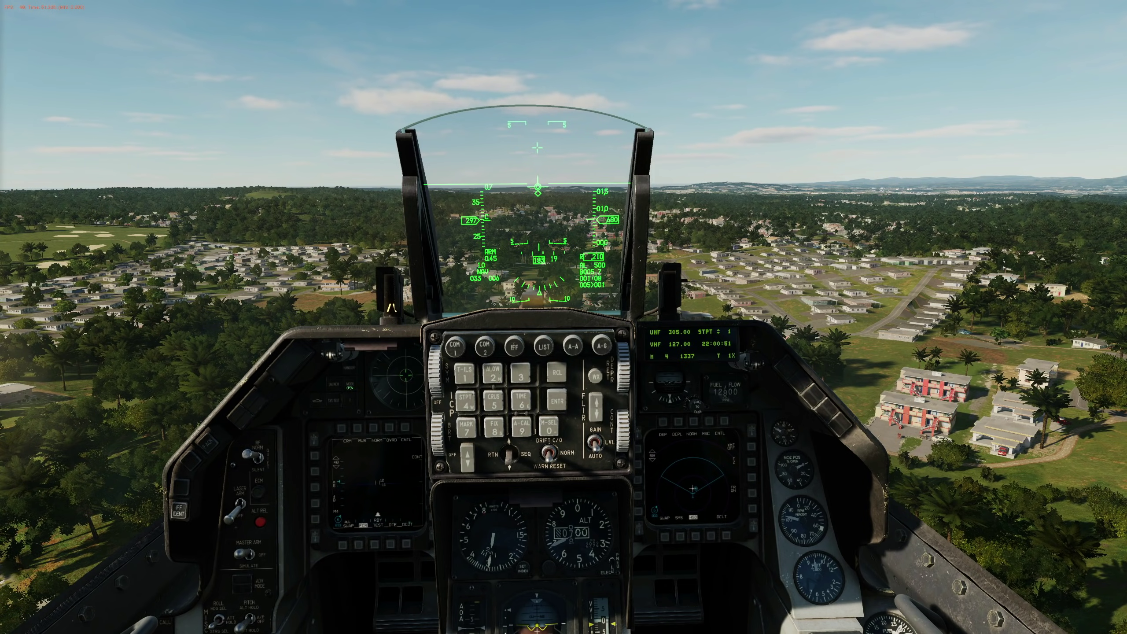
pyautogui.hotkey('alt', 'Tab')
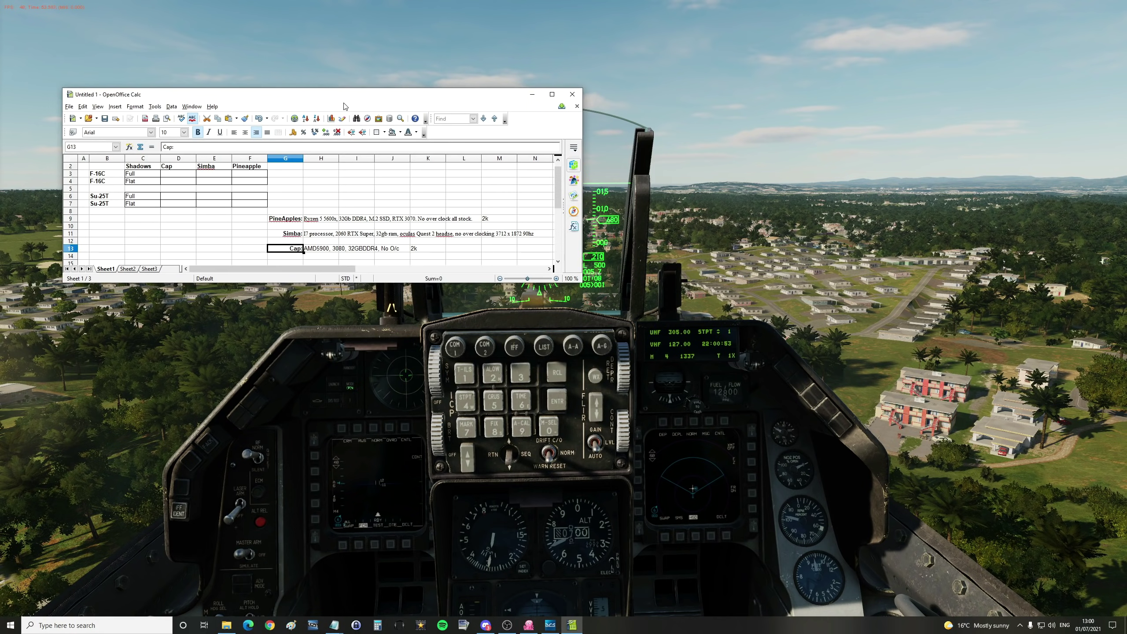
pyautogui.moveTo(343, 105); pyautogui.dragTo(641, 161)
pyautogui.click(468, 231)
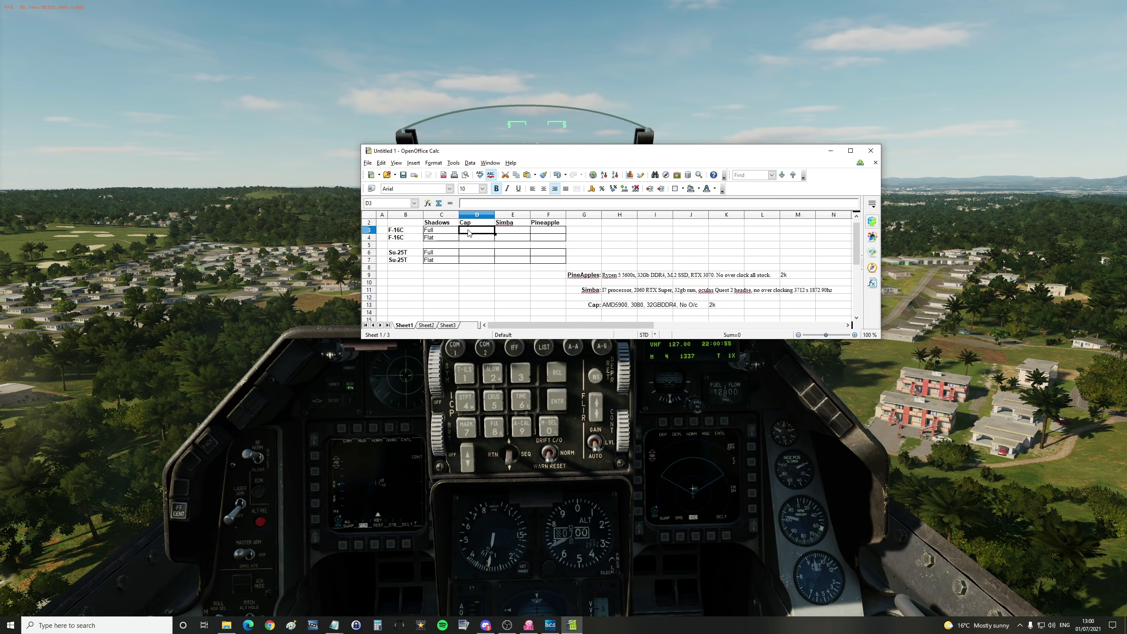
pyautogui.write('50')
pyautogui.press('Tab')
pyautogui.press('Tab')
pyautogui.write('42')
pyautogui.hotkey('shift', 'Tab')
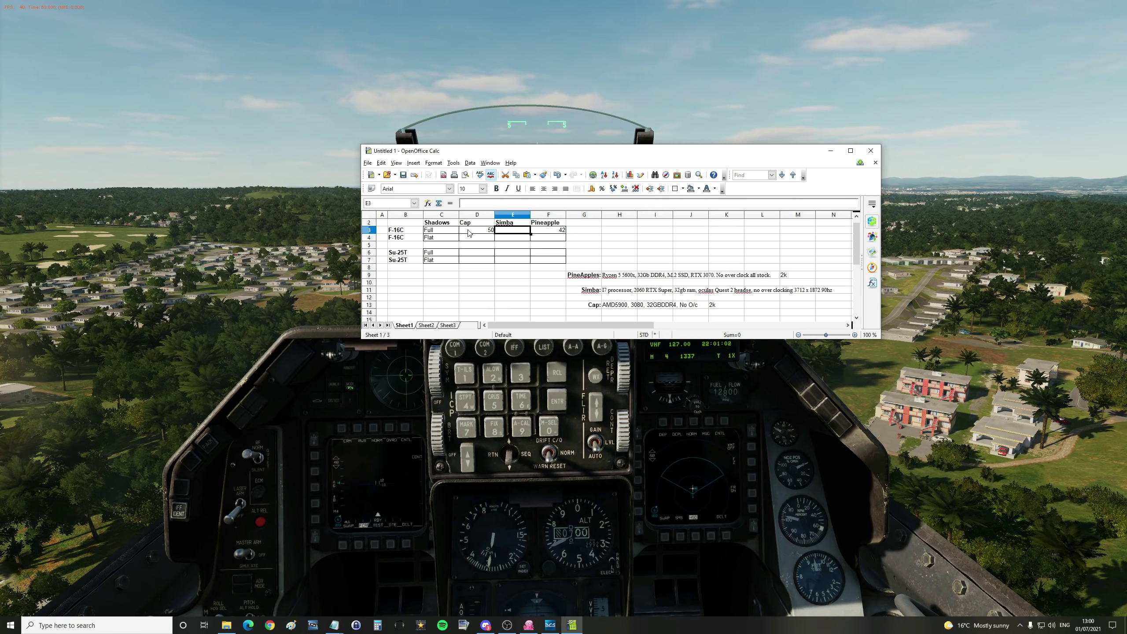
pyautogui.write('19')
# - Return to DCS, change the pilot slot to the Su-25T and start the flight
pyautogui.hotkey('alt', 'Tab')
pyautogui.press('Escape')
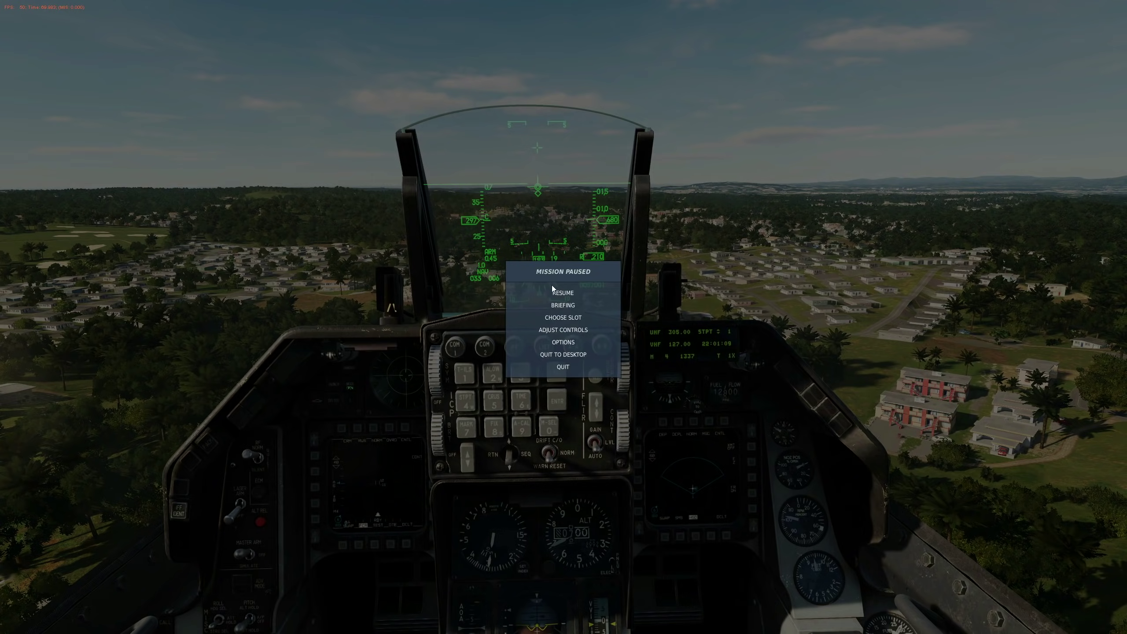
pyautogui.click(566, 318)
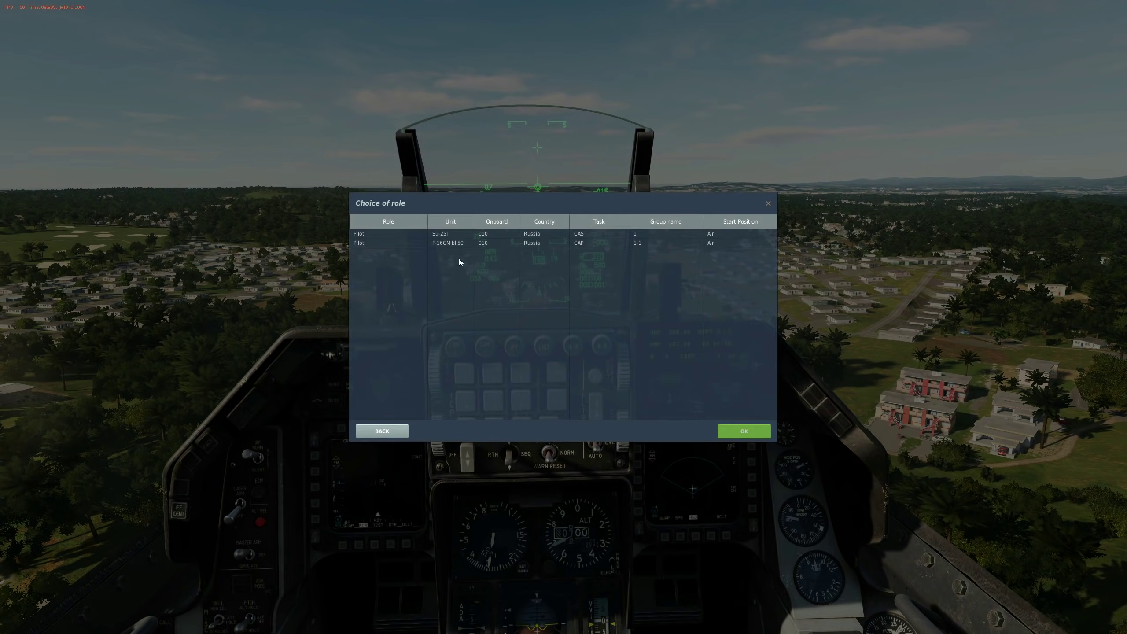
pyautogui.doubleClick(451, 236)
pyautogui.click(812, 476)
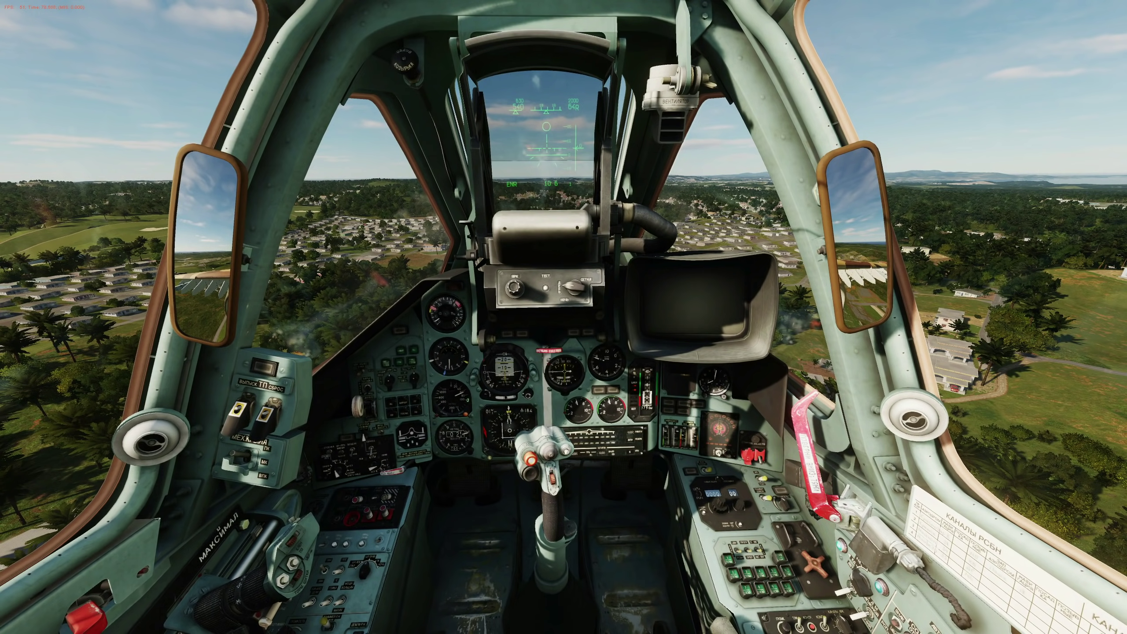
# - Switch to OpenOffice Calc and enter the Su-25T full-shadow frame rates: Cap 51, Simba 20, Pineapple 46
pyautogui.hotkey('alt', 'Tab')
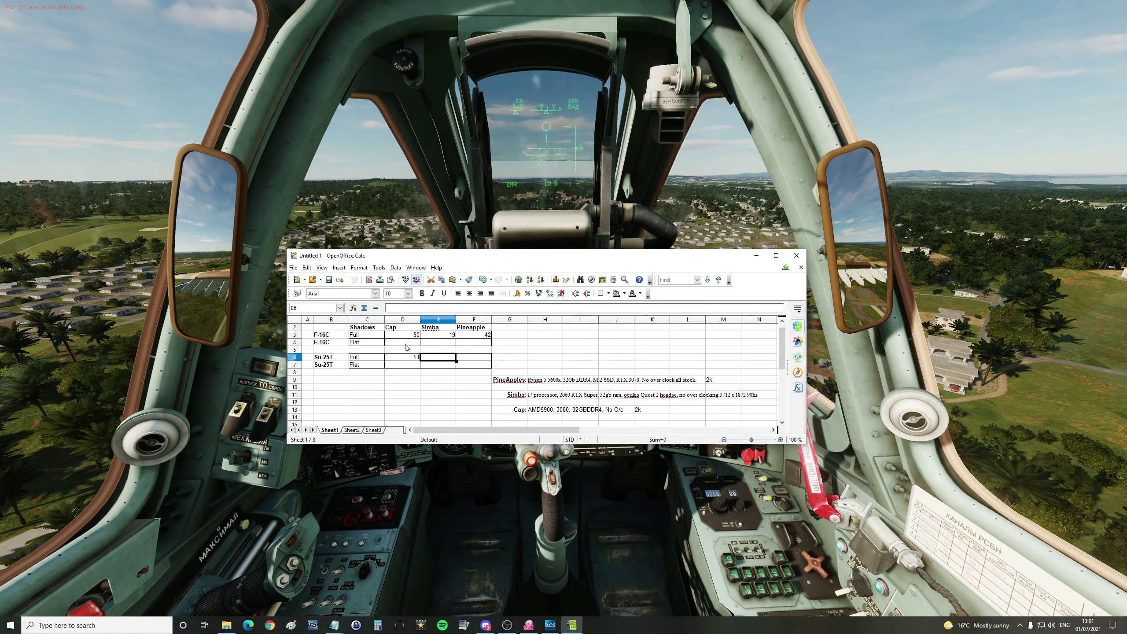
pyautogui.press('Right')
pyautogui.write('46')
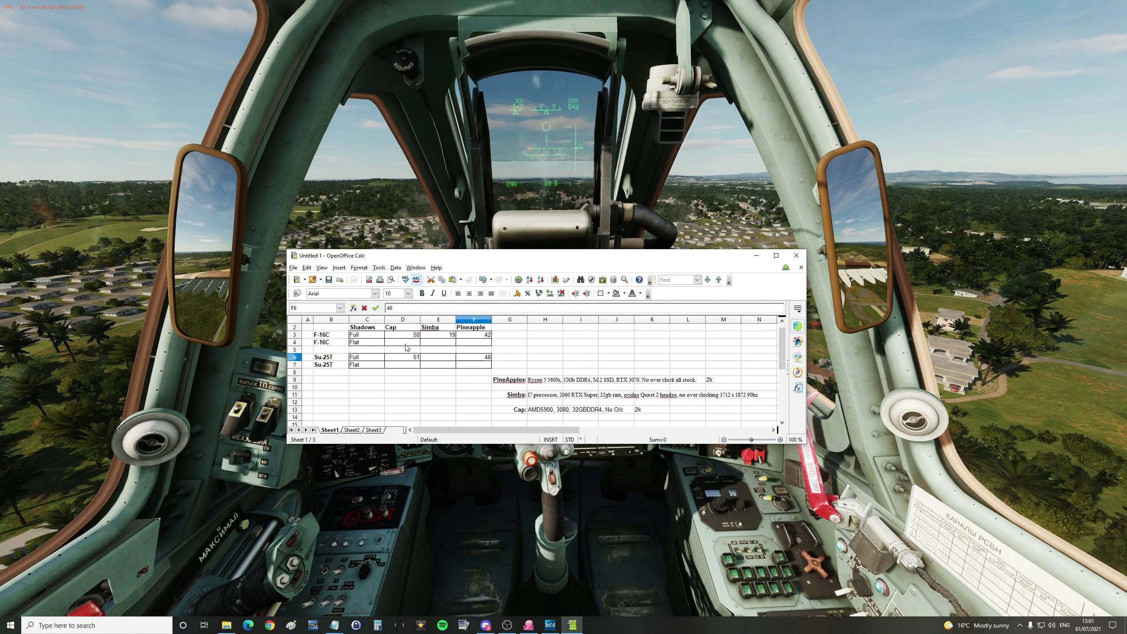
pyautogui.press('Left')
pyautogui.press('Left')
pyautogui.press('Right')
pyautogui.write('20')
pyautogui.press('Return')
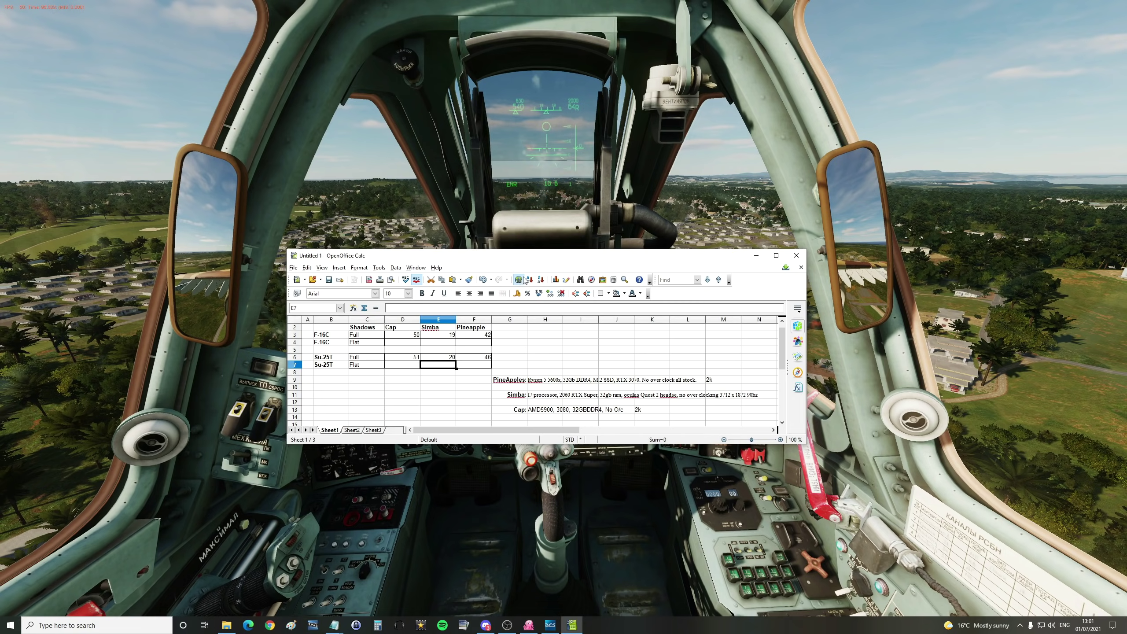
# - Return to DCS, pause the Su-25T flight and quit the mission
pyautogui.hotkey('alt', 'Tab')
pyautogui.press('Escape')
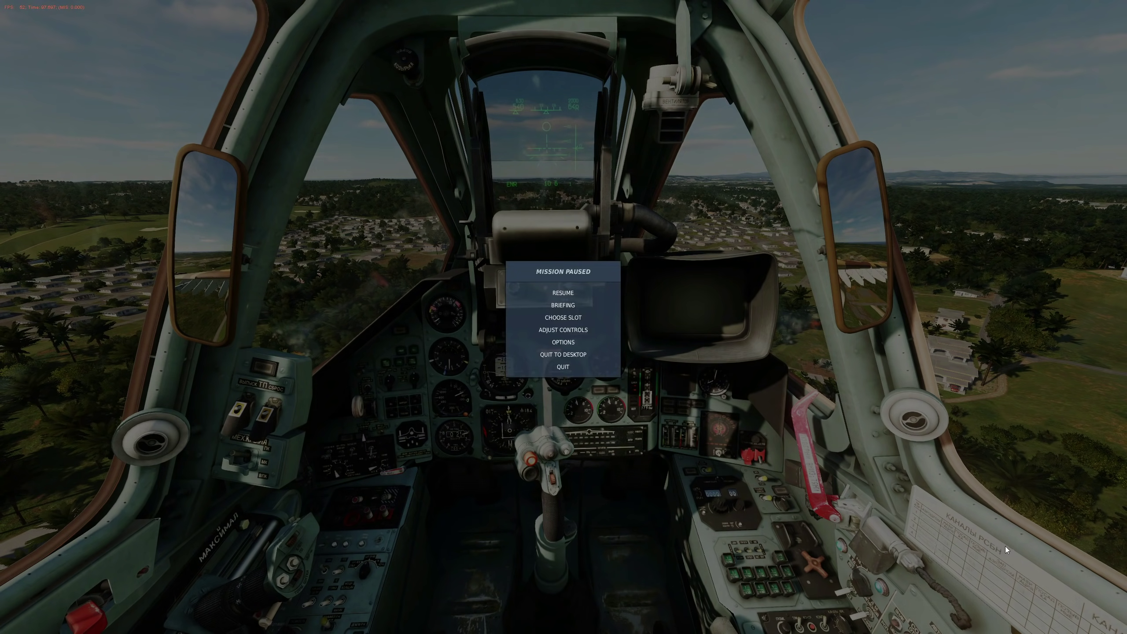
pyautogui.click(570, 369)
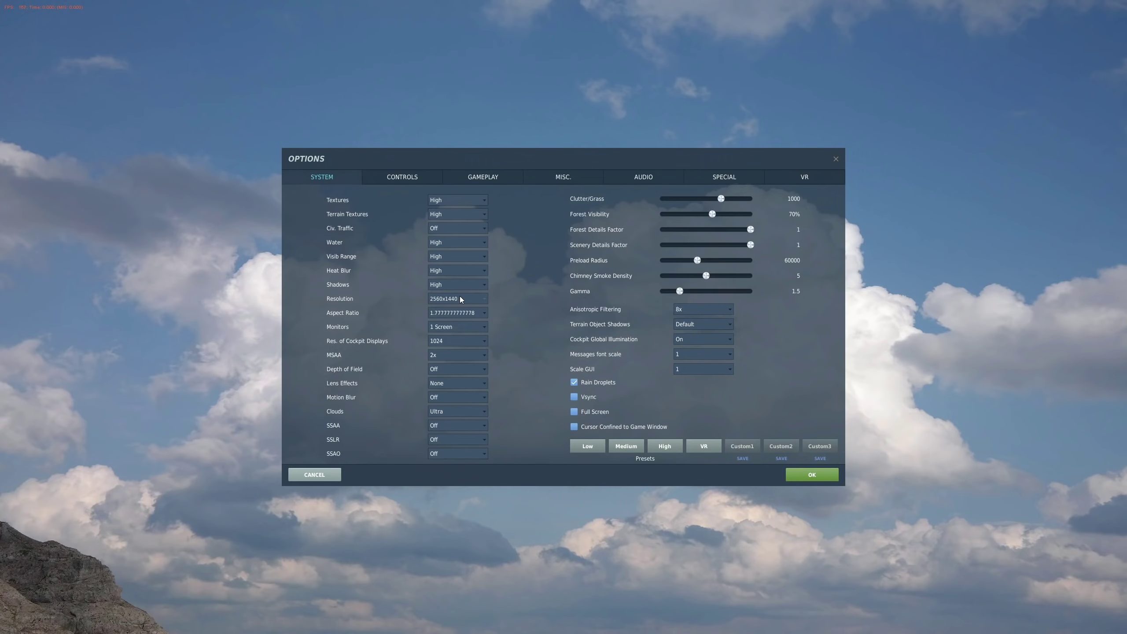
# - Set Shadows to Flat Only and Terrain Object Shadows to Flat in the system options, apply them and open the Mission Editor
pyautogui.click(484, 285)
pyautogui.click(684, 326)
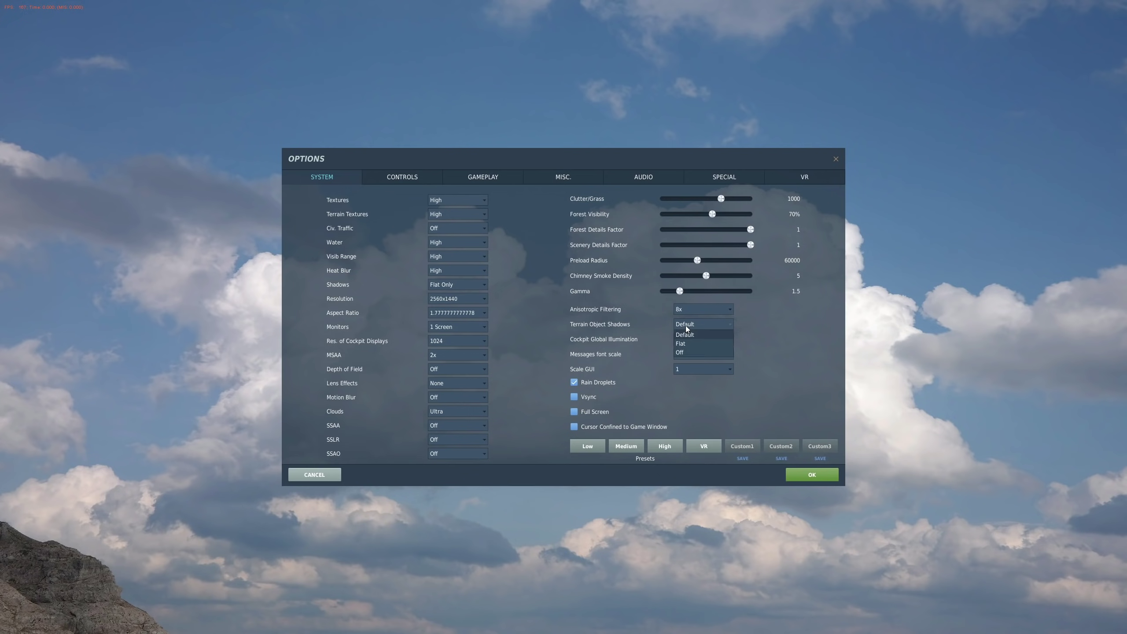
pyautogui.click(683, 343)
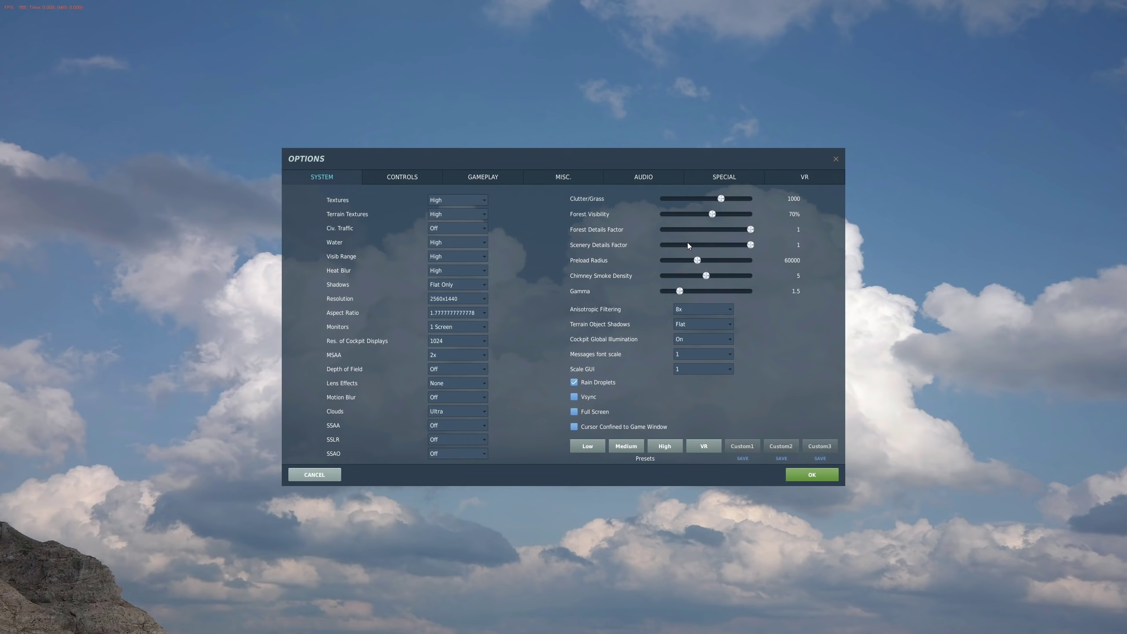
pyautogui.click(810, 475)
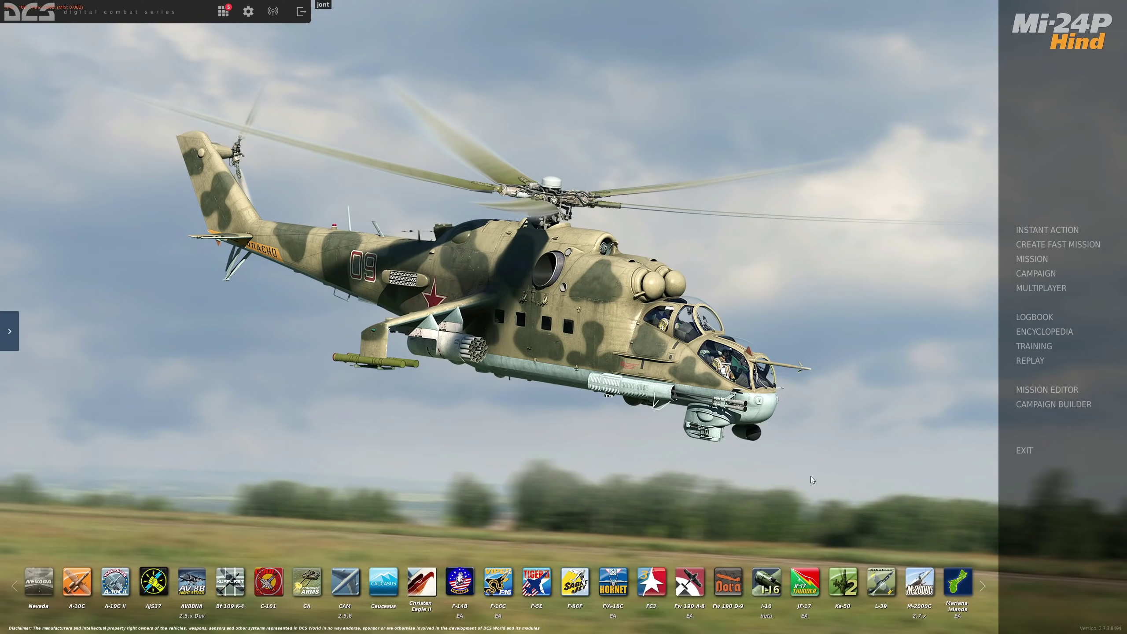
pyautogui.click(1040, 389)
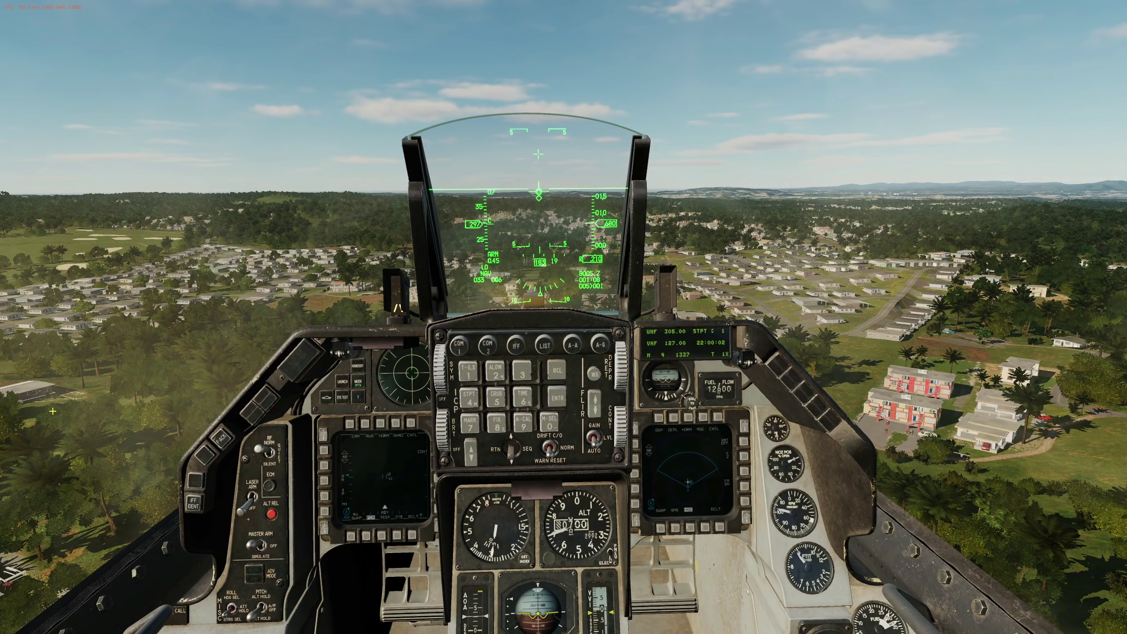
# - Switch from the F-16C cockpit to OpenOffice Calc and enter its flat-shadow frame rates: Cap 62, Simba 24, Pineapple 53
pyautogui.hotkey('alt', 'Tab')
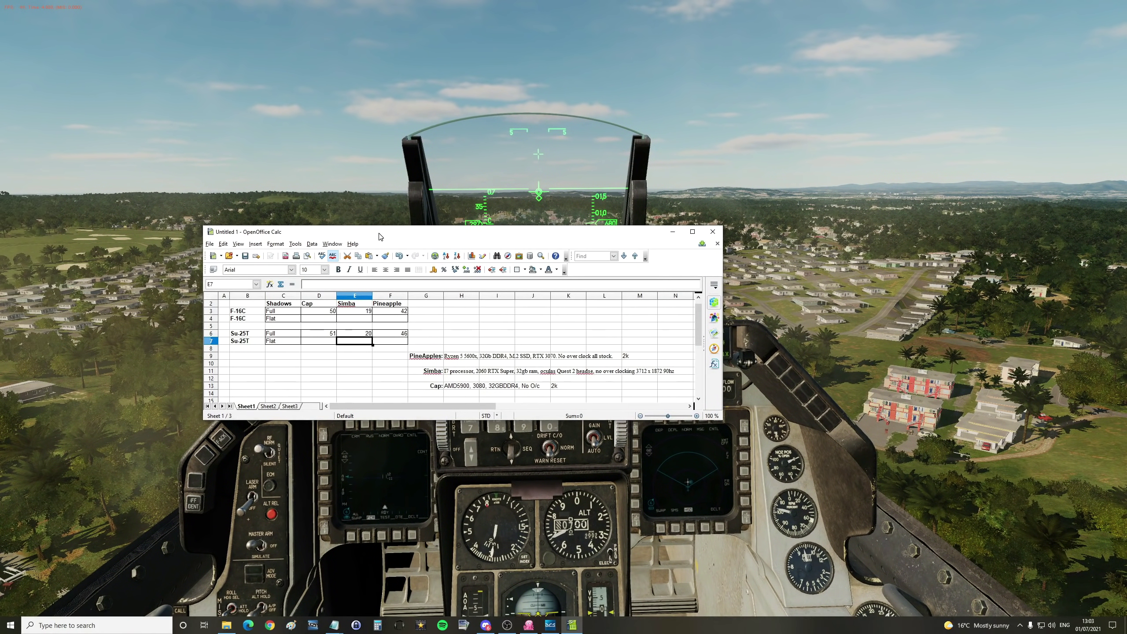
pyautogui.click(330, 320)
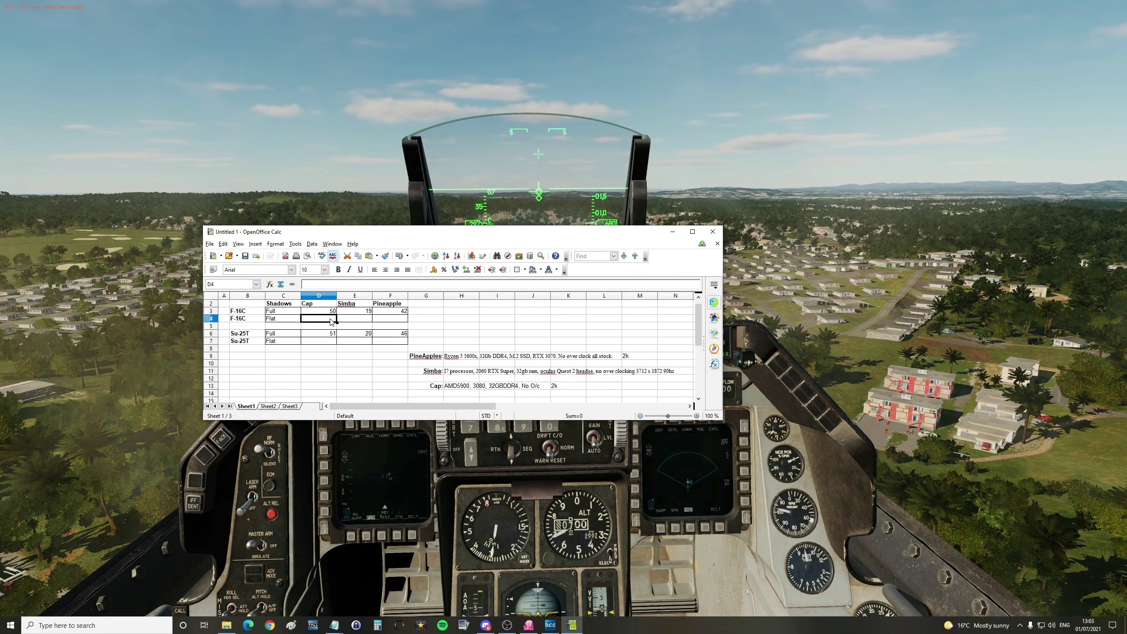
pyautogui.write('62')
pyautogui.press('Tab')
pyautogui.press('Tab')
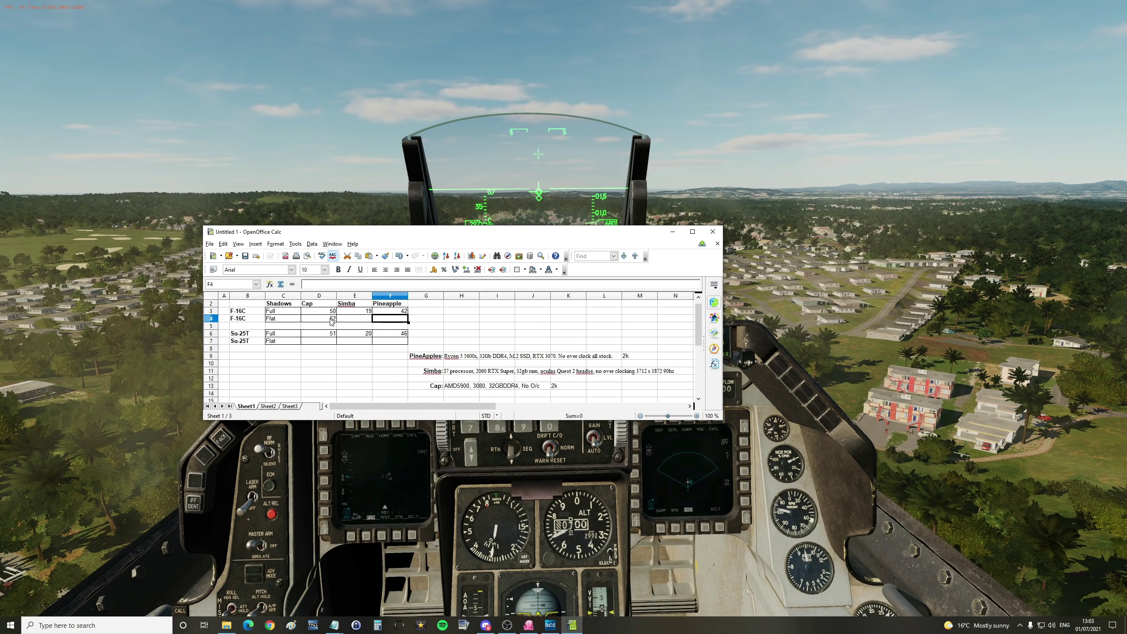
pyautogui.write('53')
pyautogui.hotkey('shift', 'Tab')
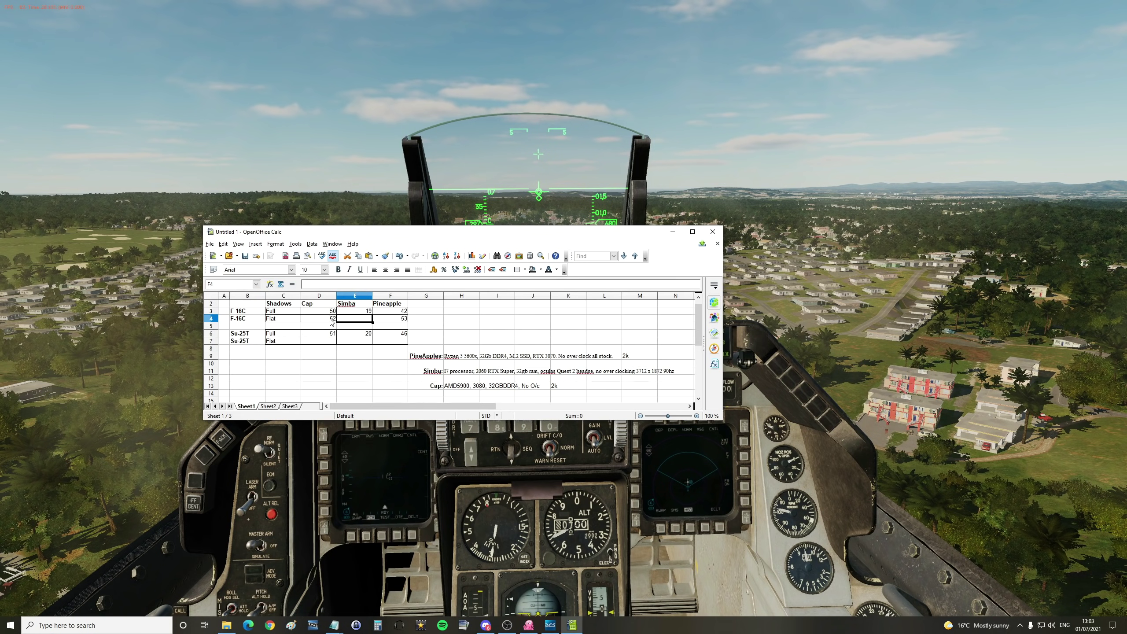
pyautogui.write('24')
pyautogui.press('Return')
pyautogui.press('Down')
pyautogui.press('Down')
# - Change to the Su-25T flight in DCS and enter its flat-shadow frame rates in OpenOffice Calc: Cap 68, Simba 23, Pineapple 63
pyautogui.hotkey('alt', 'Tab')
pyautogui.press('Escape')
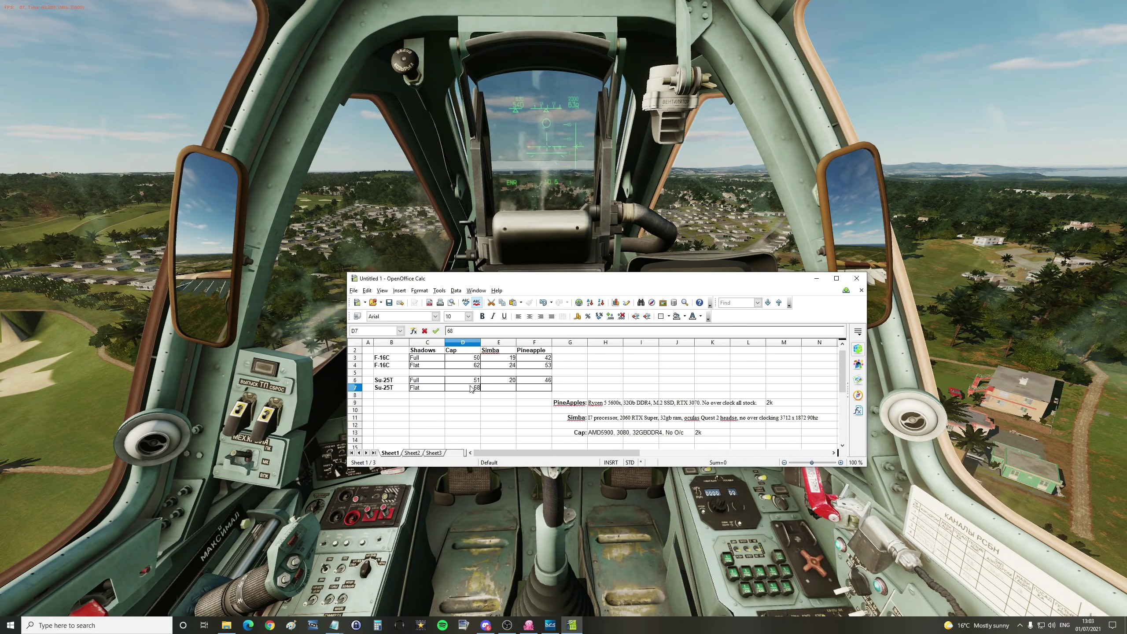
pyautogui.press('Tab')
pyautogui.press('Tab')
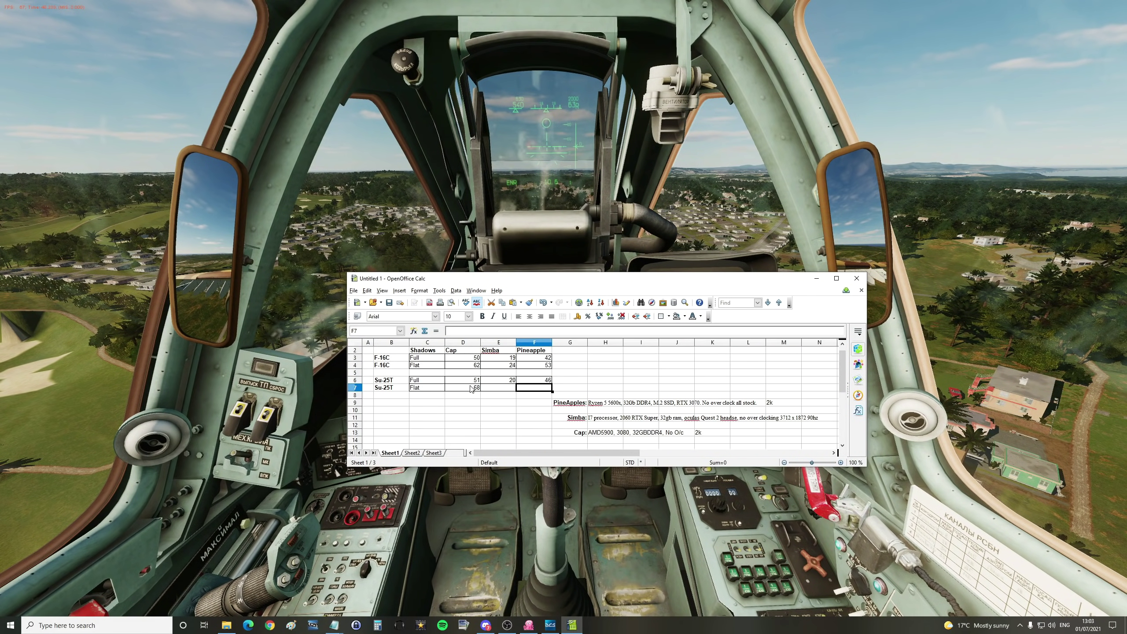
pyautogui.write('63')
pyautogui.press('Return')
pyautogui.press('Left')
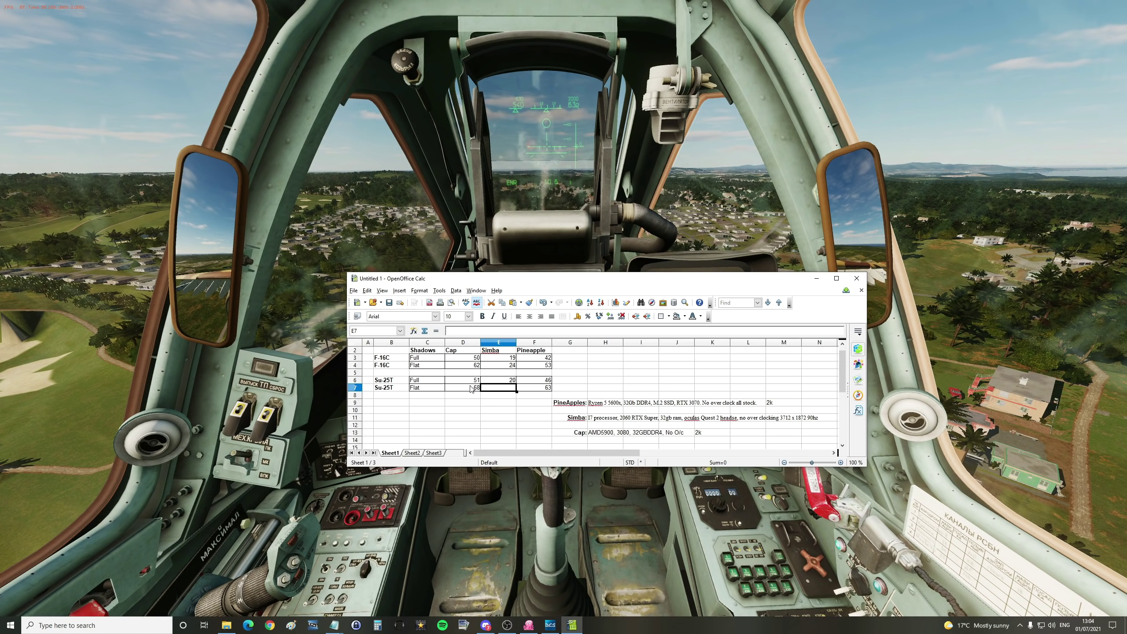
pyautogui.write('23')
pyautogui.press('Return')
pyautogui.press('Up')
pyautogui.press('Right')
pyautogui.press('Left')
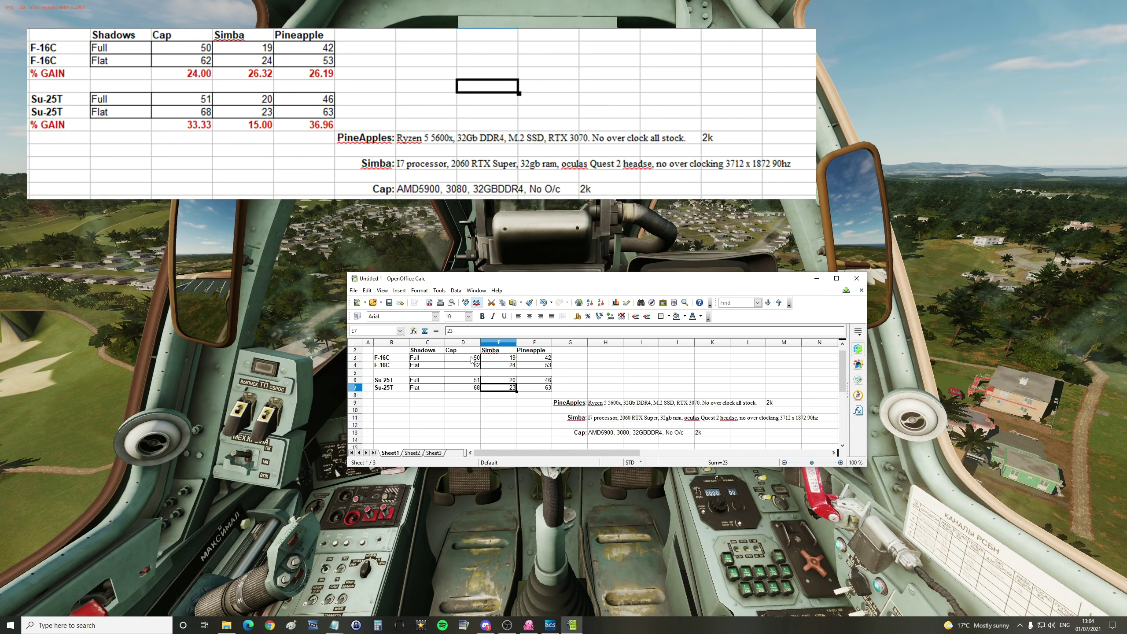
pyautogui.moveTo(472, 360); pyautogui.dragTo(469, 389)
pyautogui.click(473, 388)
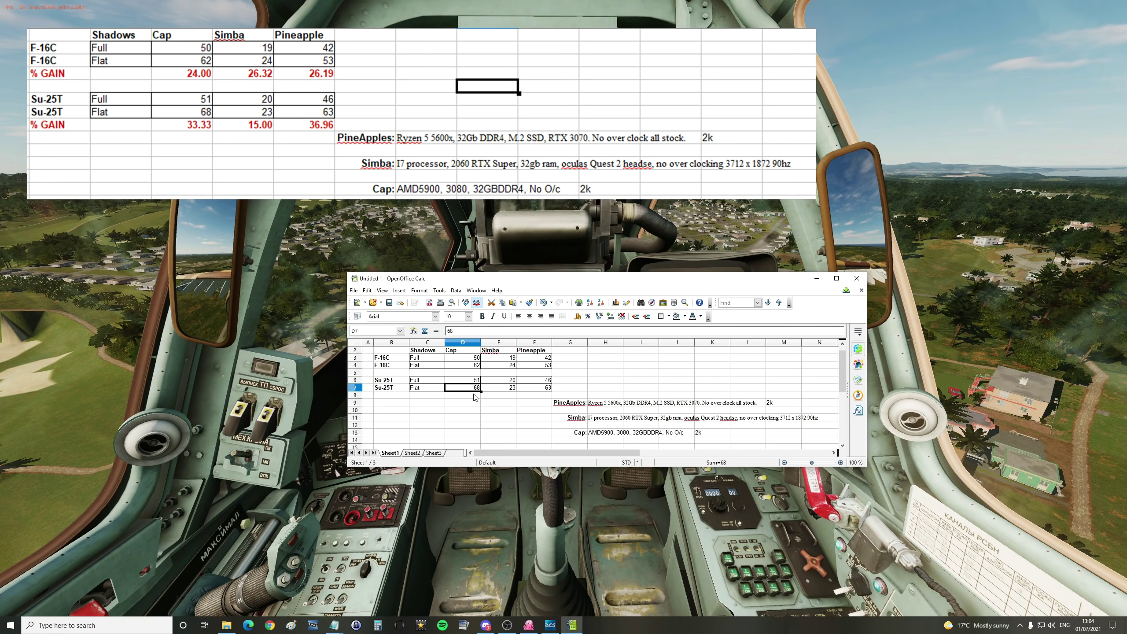
# - Return to DCS and turn off active pause to resume the Su-25T flight
pyautogui.hotkey('alt', 'Tab')
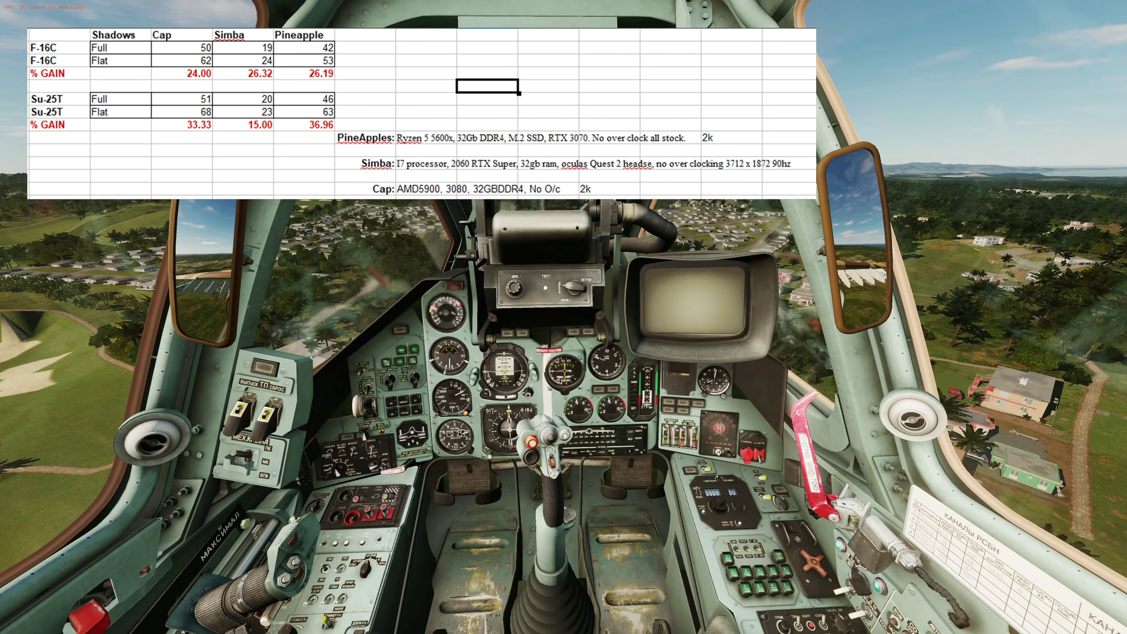
pyautogui.press('shift+super+Pause')
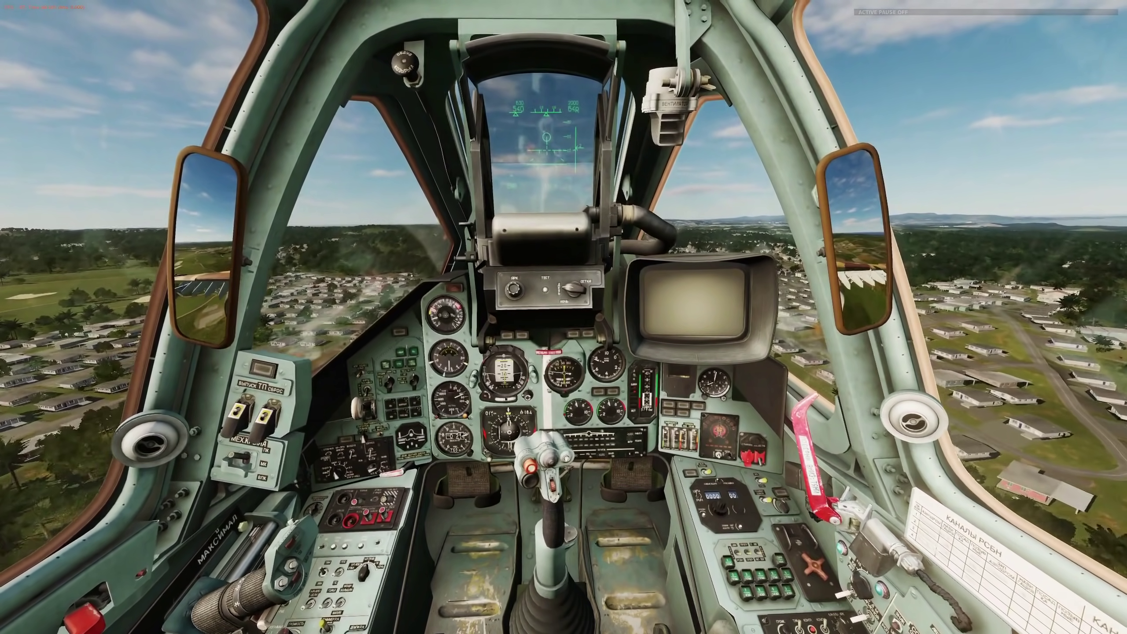